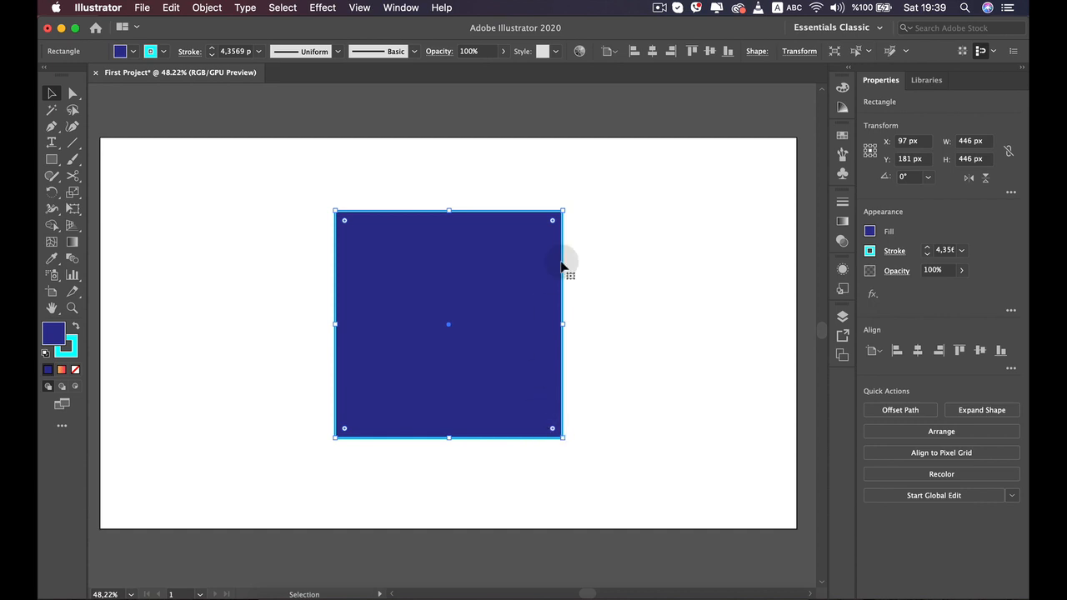
# - Resize the rectangle by its handles, ending proportionally at about 411 × 331 px
pyautogui.moveTo(563, 210); pyautogui.dragTo(462, 234)
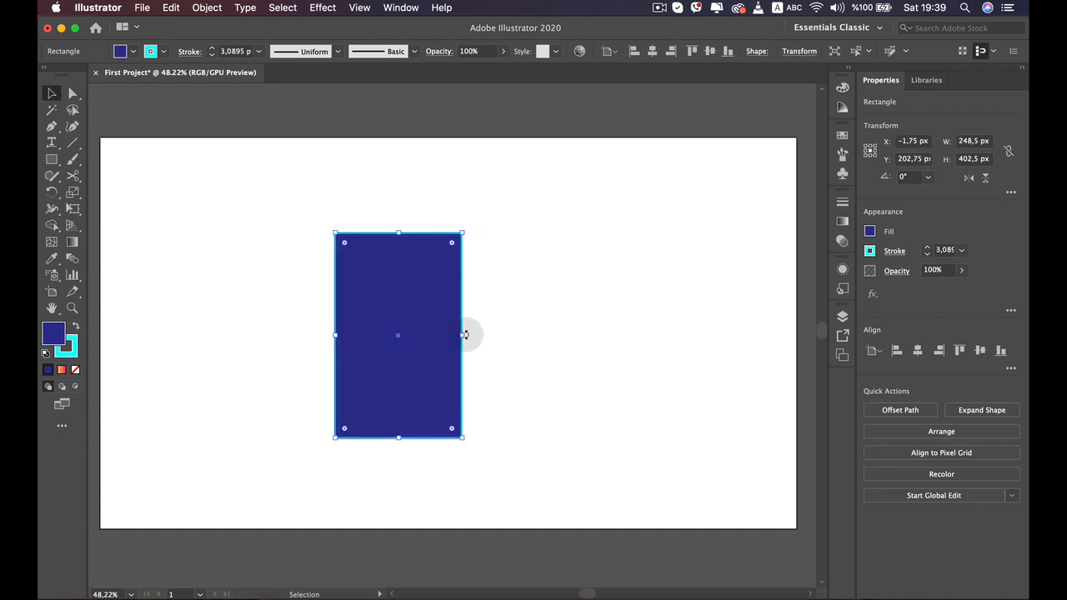
pyautogui.moveTo(463, 335); pyautogui.dragTo(591, 334)
pyautogui.press('shift')
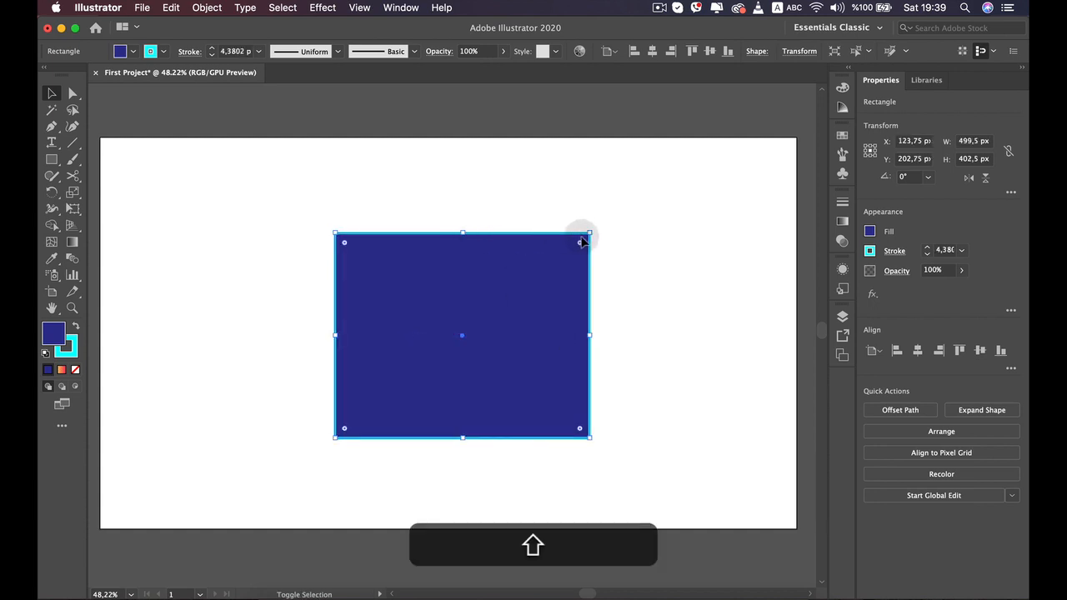
pyautogui.moveTo(589, 235)
pyautogui.mouseDown()
pyautogui.moveTo(728, 142)
pyautogui.moveTo(688, 194)
pyautogui.moveTo(552, 291)
pyautogui.mouseUp()
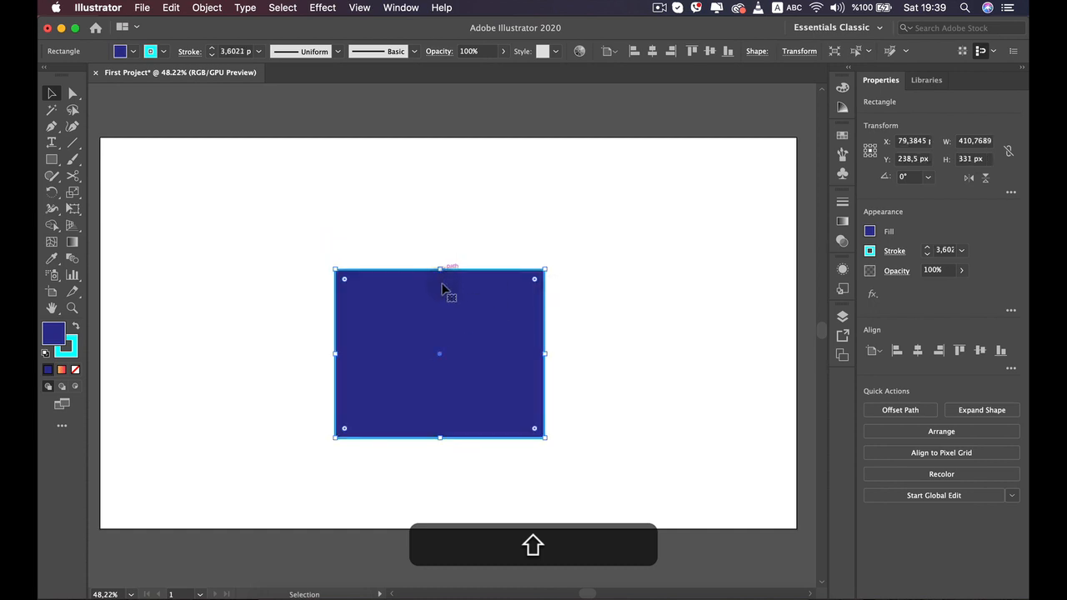
# - Hide the bounding box, then show it again
pyautogui.click(357, 7)
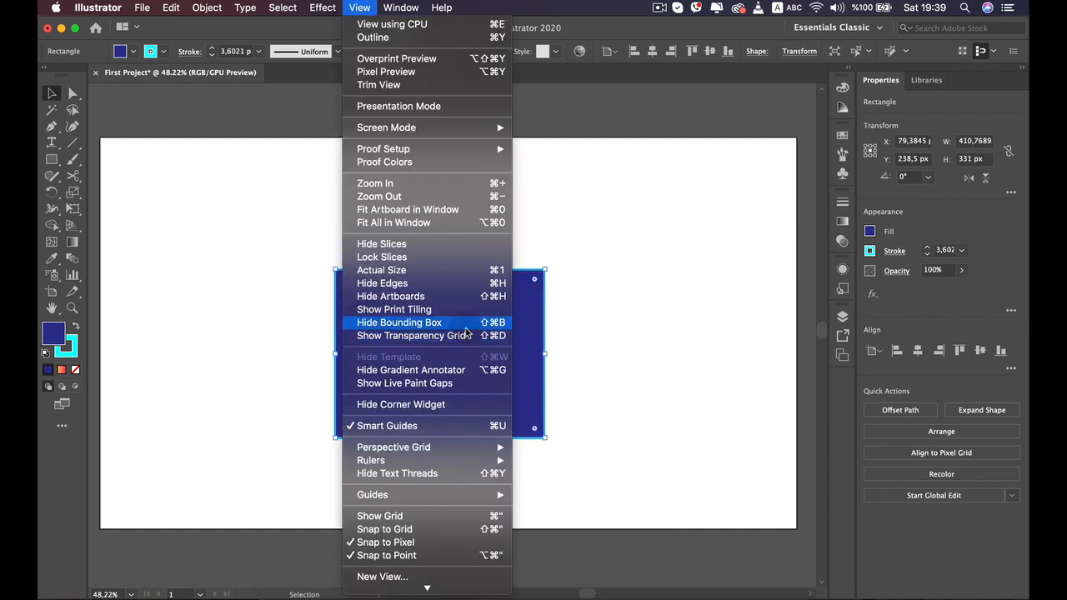
pyautogui.click(408, 325)
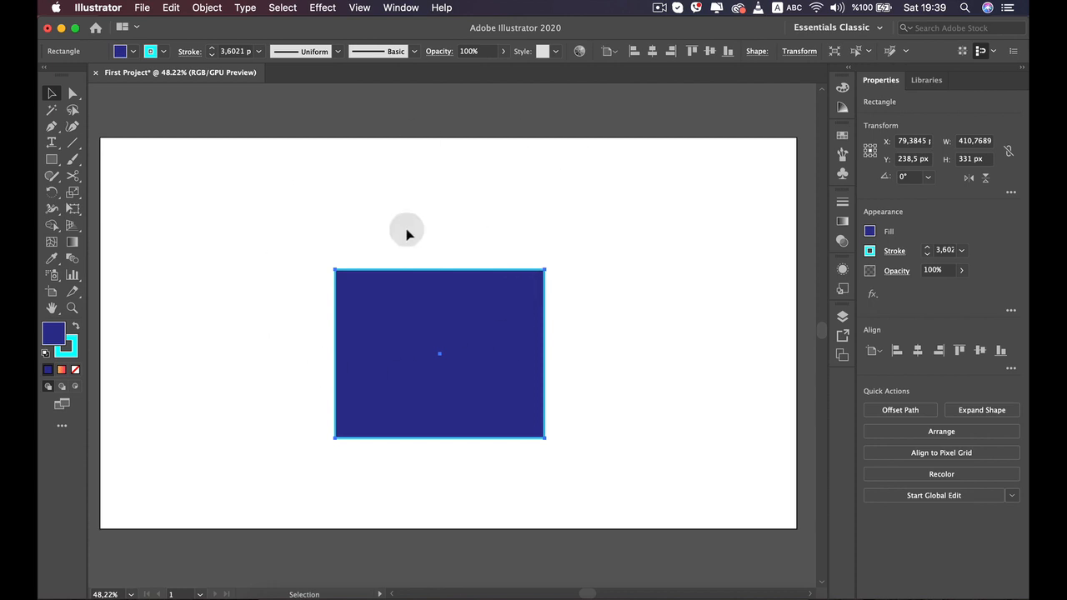
pyautogui.click(356, 9)
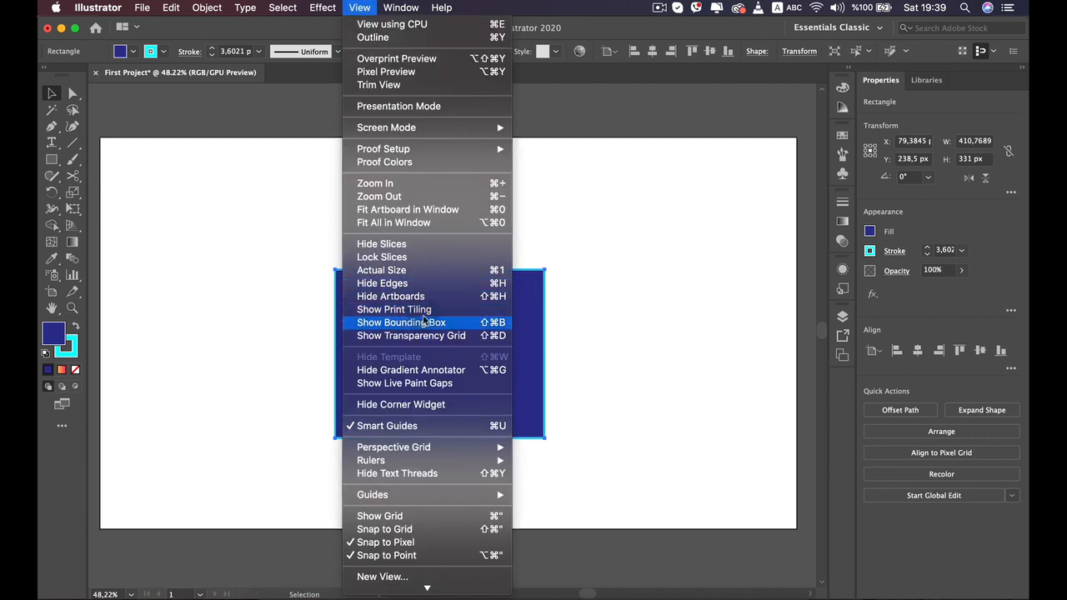
pyautogui.click(411, 325)
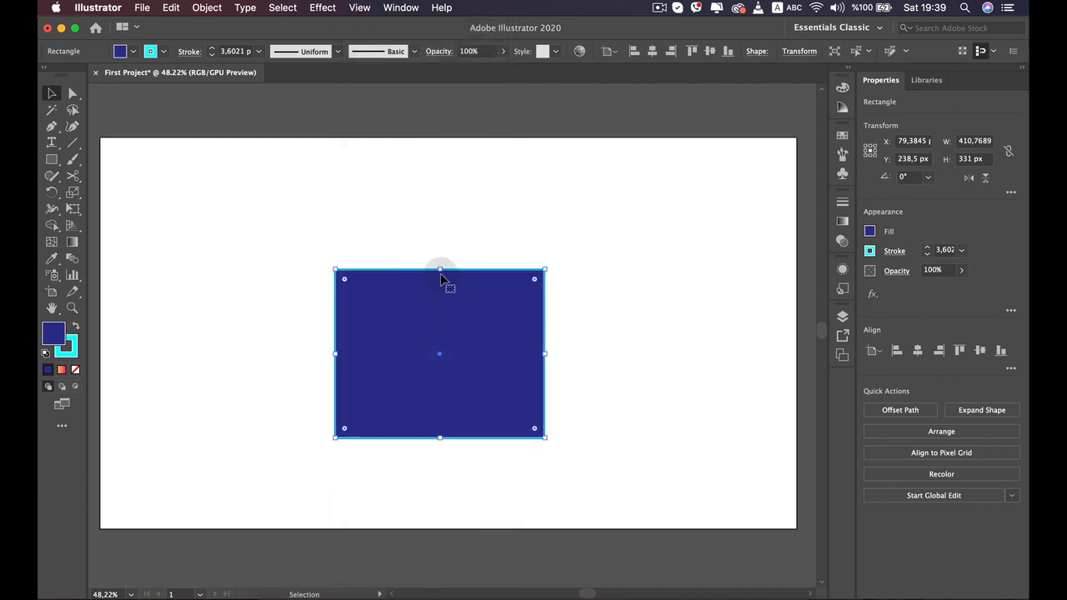
# - Move the rectangle toward the artboard's upper left and round all its corners slightly with the corner widget
pyautogui.moveTo(441, 279); pyautogui.dragTo(348, 281)
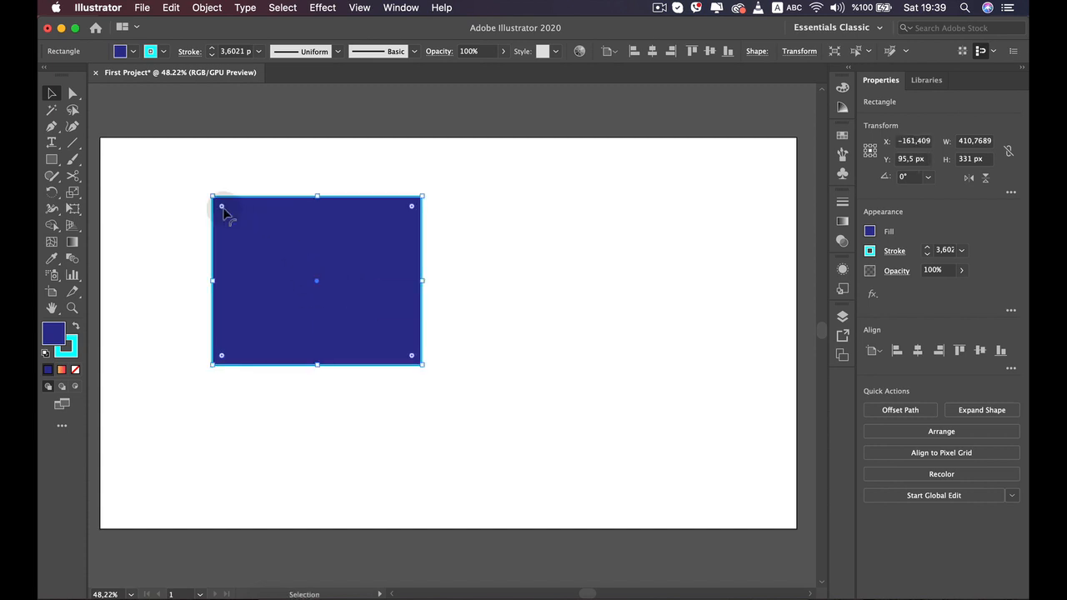
pyautogui.moveTo(223, 210)
pyautogui.mouseDown()
pyautogui.moveTo(261, 265)
pyautogui.moveTo(248, 236)
pyautogui.moveTo(278, 265)
pyautogui.moveTo(227, 218)
pyautogui.mouseUp()
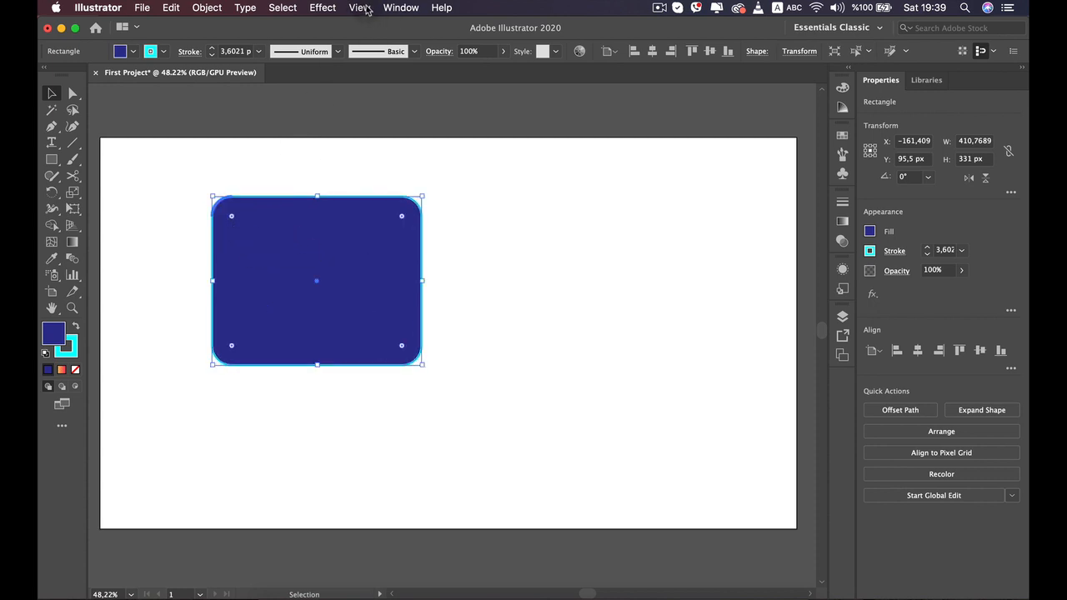
# - Hide the corner widgets, then show them again
pyautogui.click(360, 7)
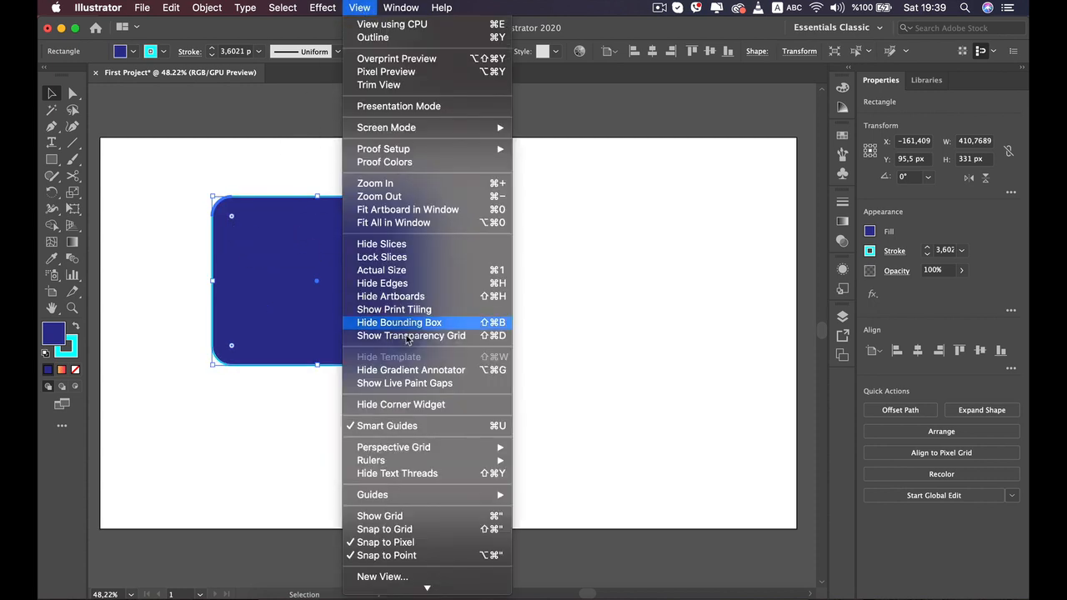
pyautogui.click(406, 404)
pyautogui.click(269, 398)
pyautogui.click(298, 248)
pyautogui.click(361, 7)
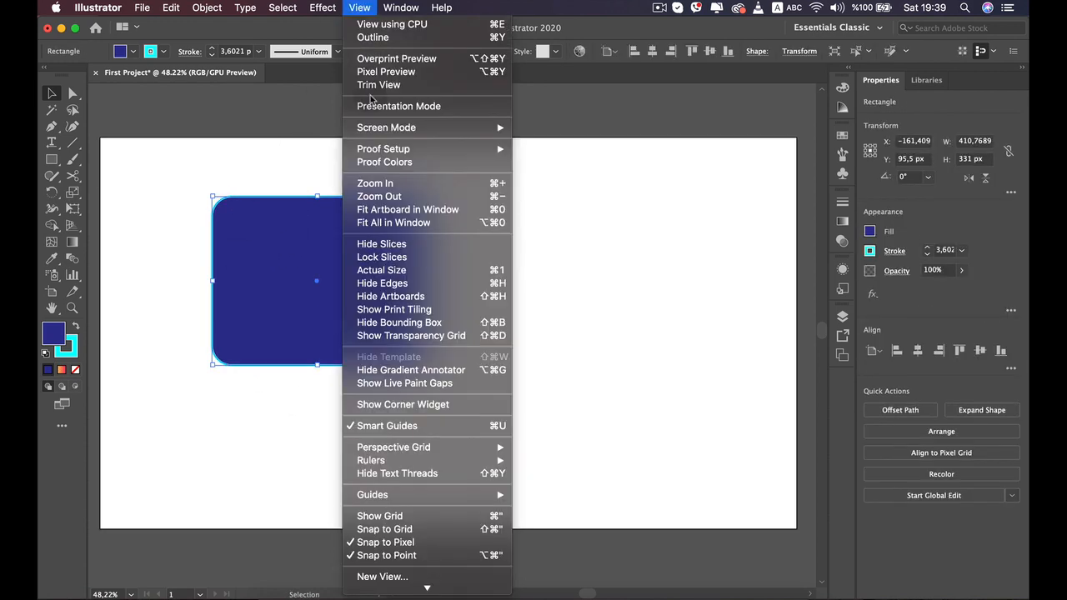
pyautogui.click(407, 405)
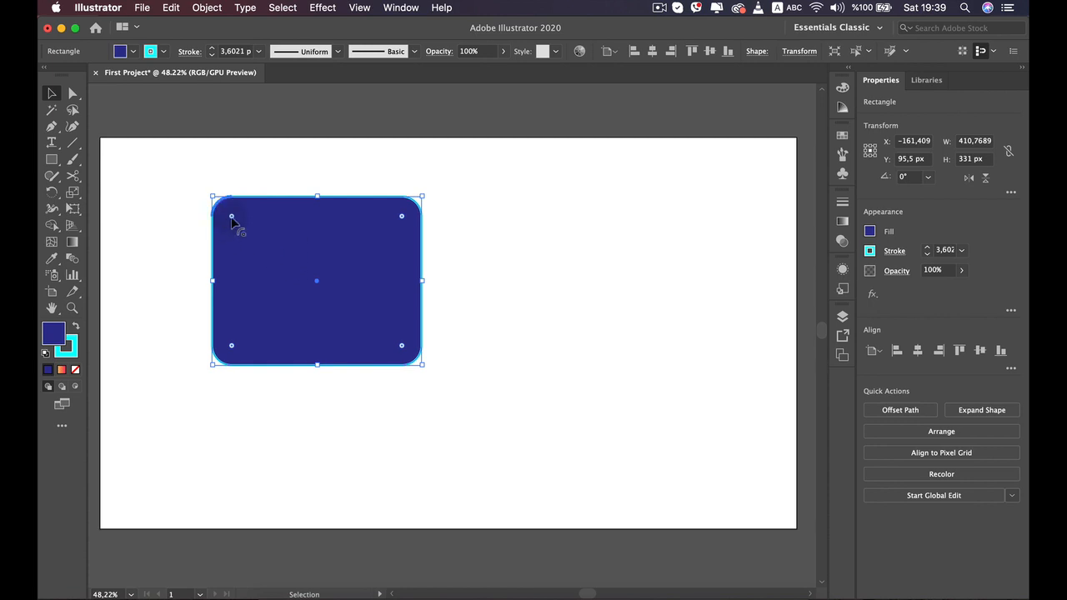
# - Try rounding individual corners heavily with the corner widgets, undoing the attempts
pyautogui.moveTo(231, 219); pyautogui.dragTo(431, 382)
pyautogui.click(469, 338)
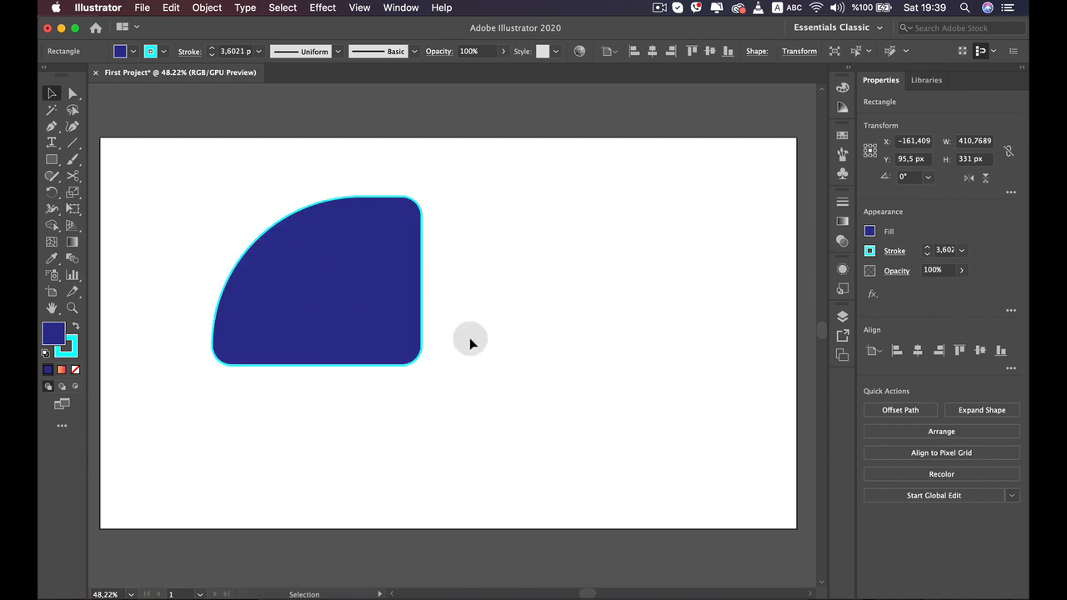
pyautogui.click(373, 215)
pyautogui.moveTo(401, 216); pyautogui.dragTo(369, 254)
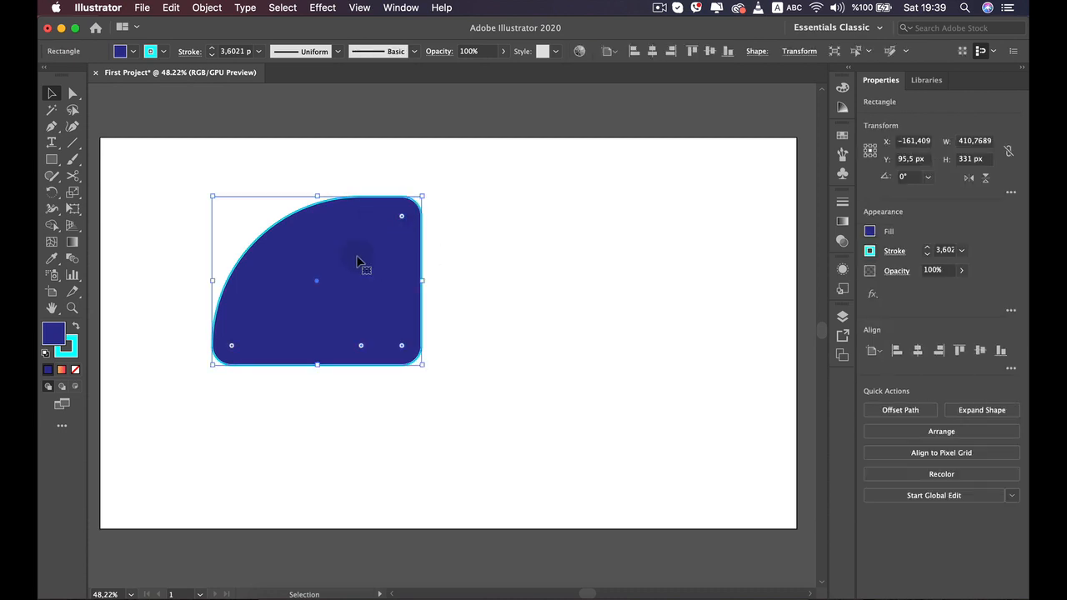
pyautogui.click(317, 281)
pyautogui.moveTo(317, 281); pyautogui.dragTo(342, 281)
pyautogui.click(252, 236)
pyautogui.press('super+z')
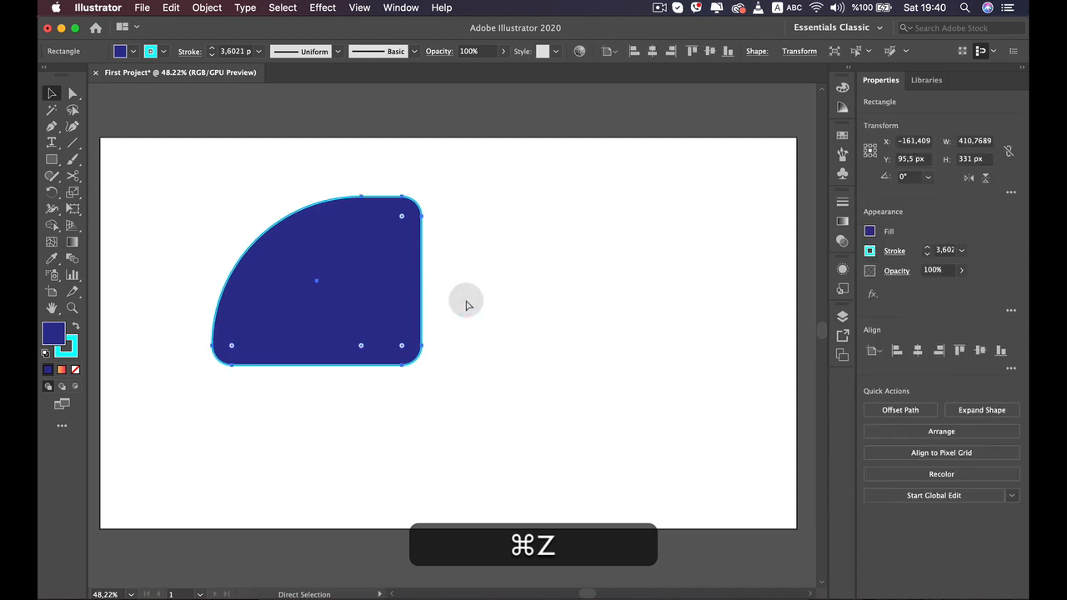
pyautogui.press('super+z')
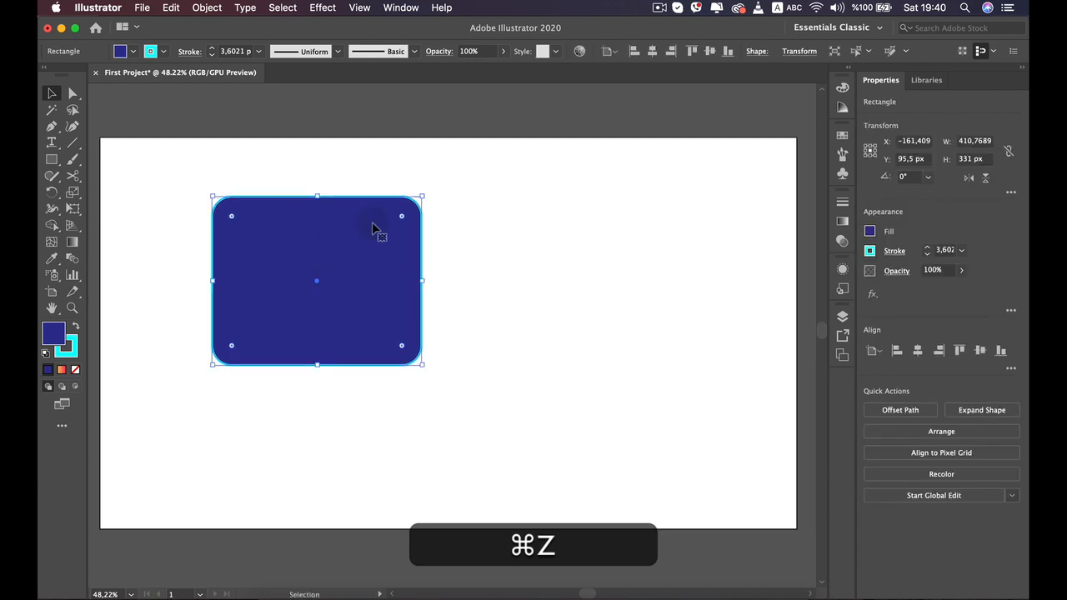
pyautogui.moveTo(402, 218); pyautogui.dragTo(317, 287)
pyautogui.press('super+z')
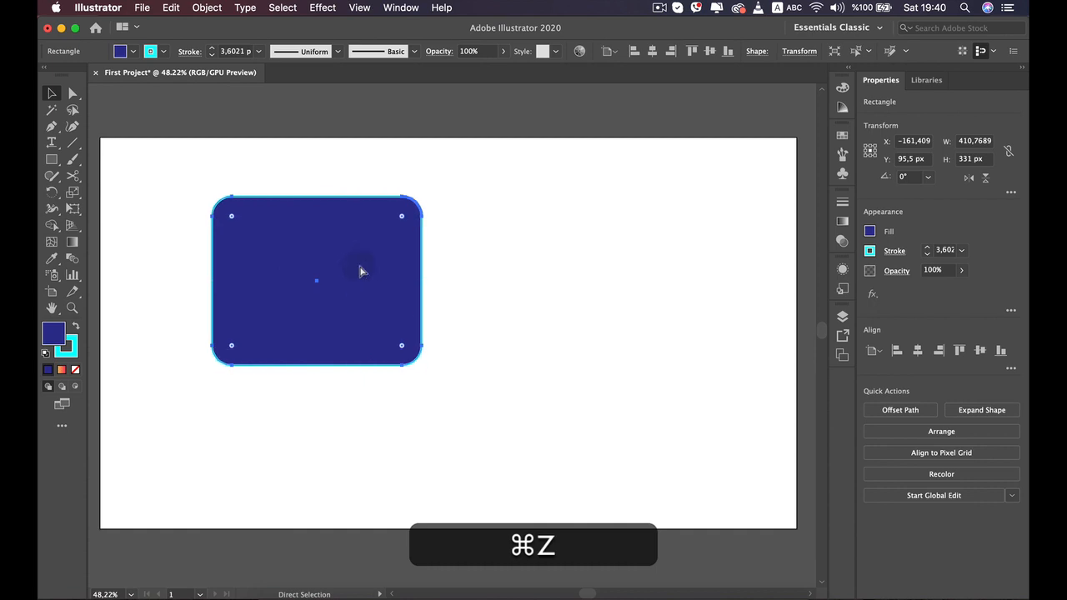
# - Round the top-right and bottom-left corners to about 200 px radius, forming a leaf shape
pyautogui.doubleClick(402, 218)
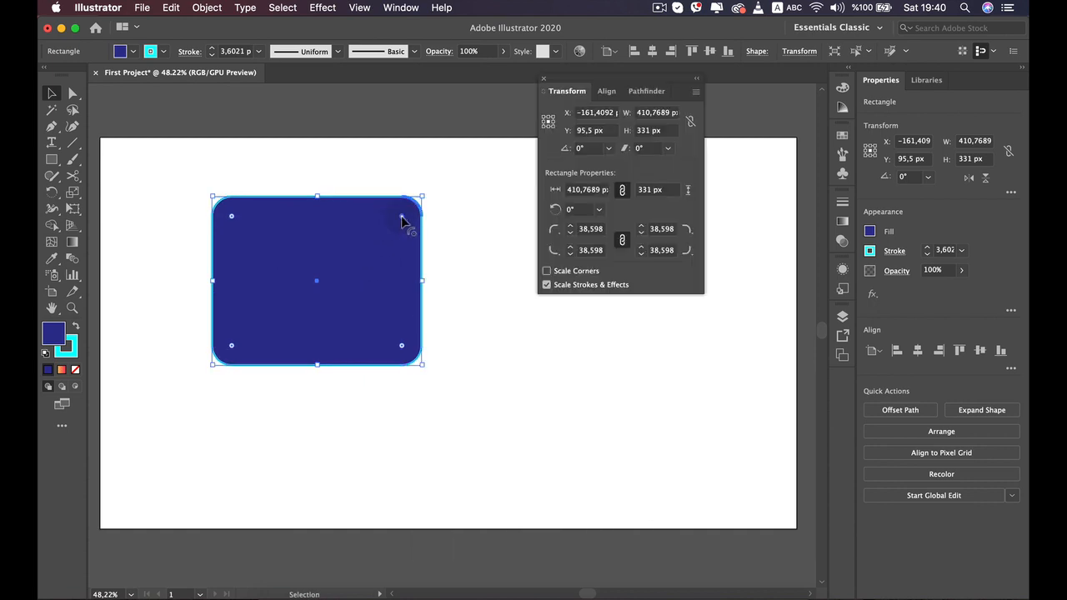
pyautogui.click(540, 80)
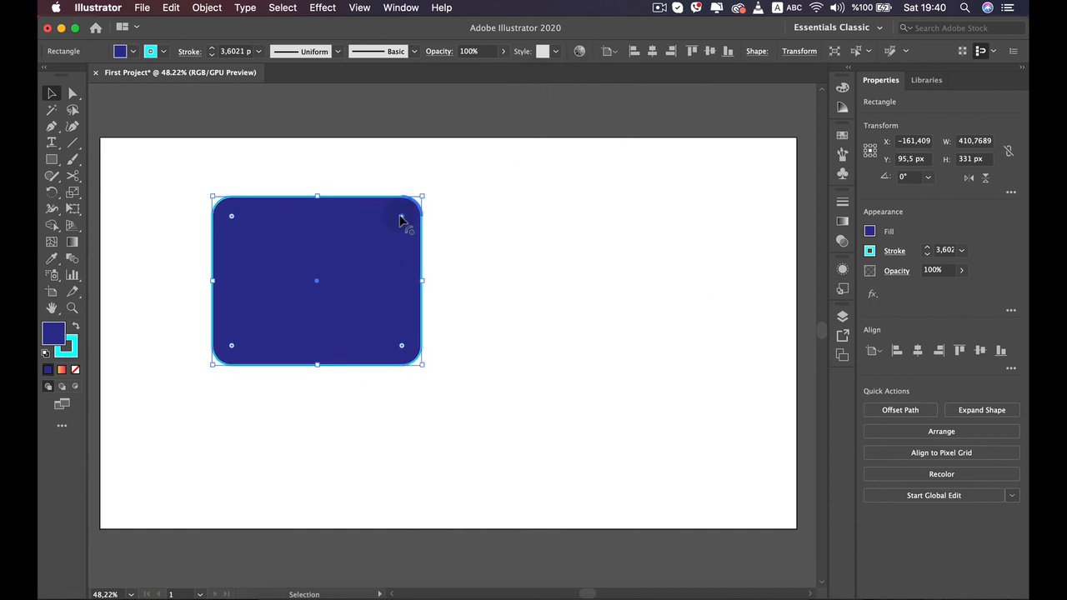
pyautogui.moveTo(402, 219); pyautogui.dragTo(354, 264)
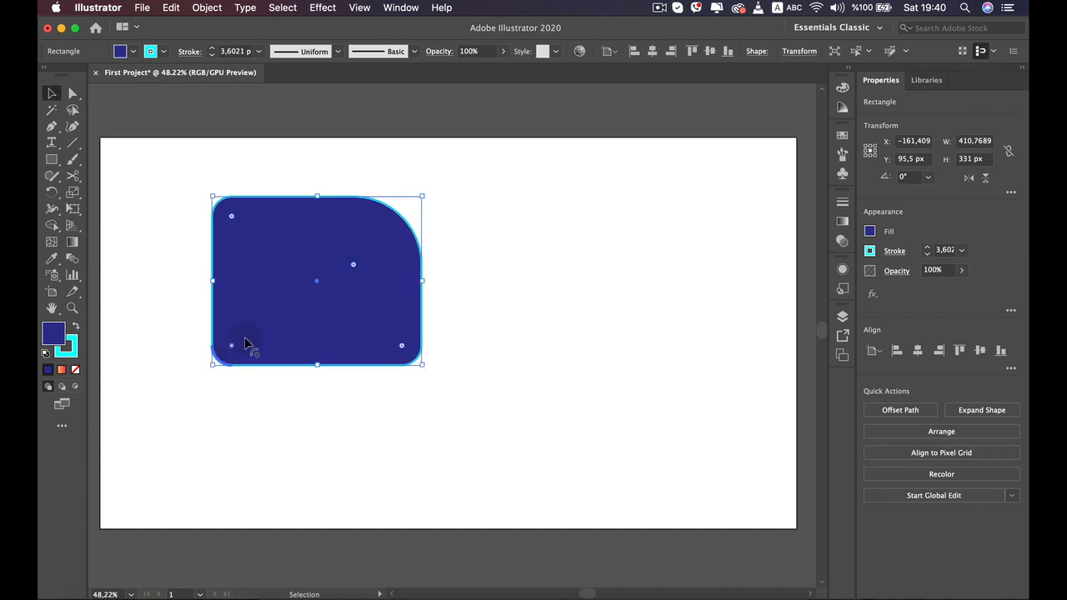
pyautogui.moveTo(245, 340); pyautogui.dragTo(285, 315)
pyautogui.click(500, 286)
pyautogui.click(397, 298)
pyautogui.click(270, 283)
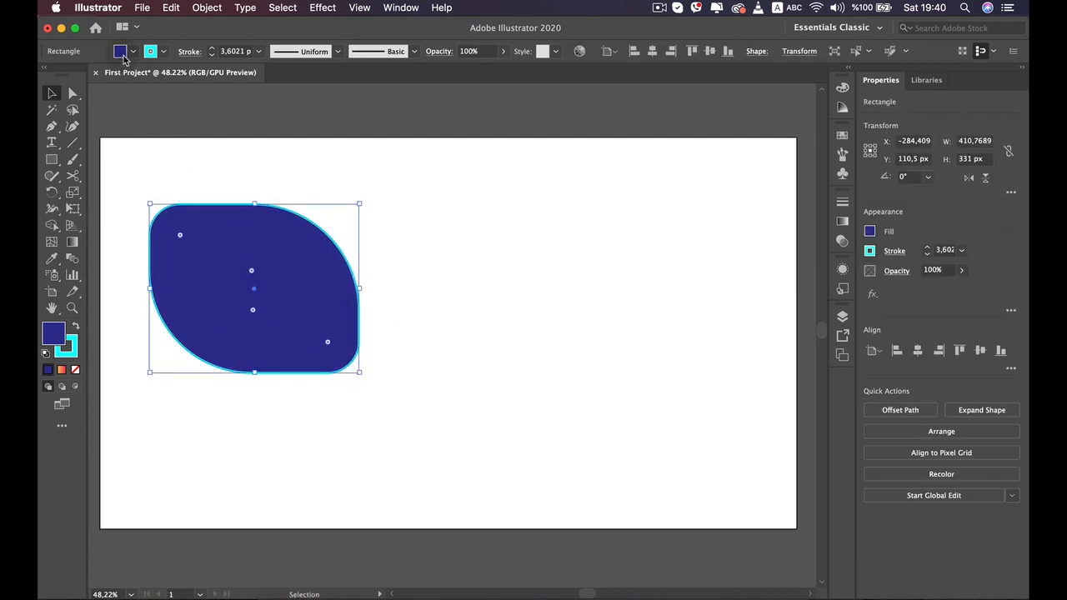
# - Set the shape's fill to yellow
pyautogui.click(122, 54)
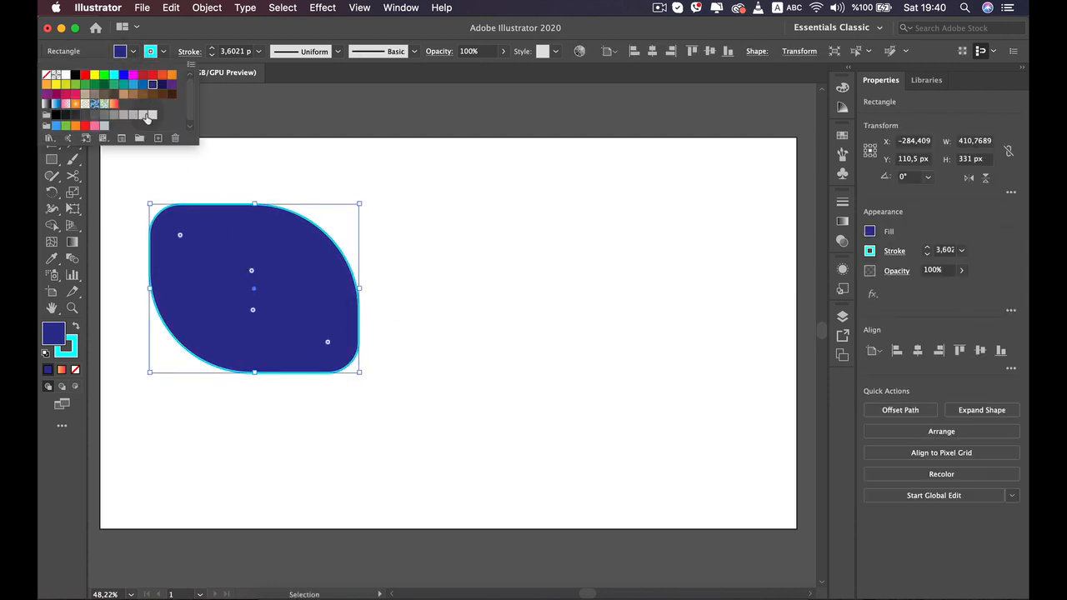
pyautogui.click(95, 76)
pyautogui.click(458, 226)
pyautogui.click(410, 385)
pyautogui.click(284, 278)
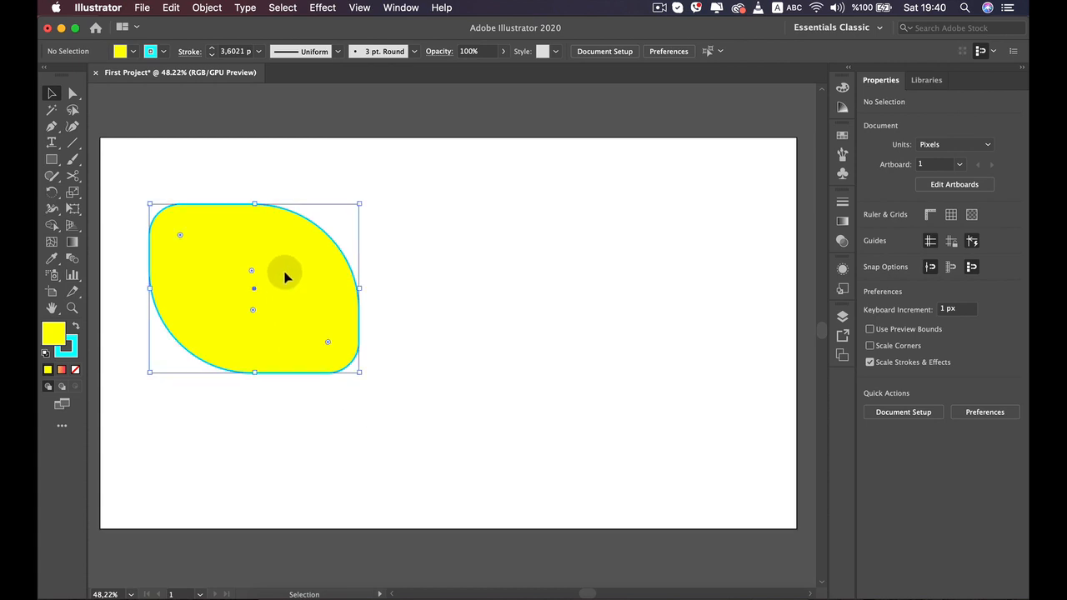
# - Change the shape's fill to orange and move it slightly to the right
pyautogui.click(135, 51)
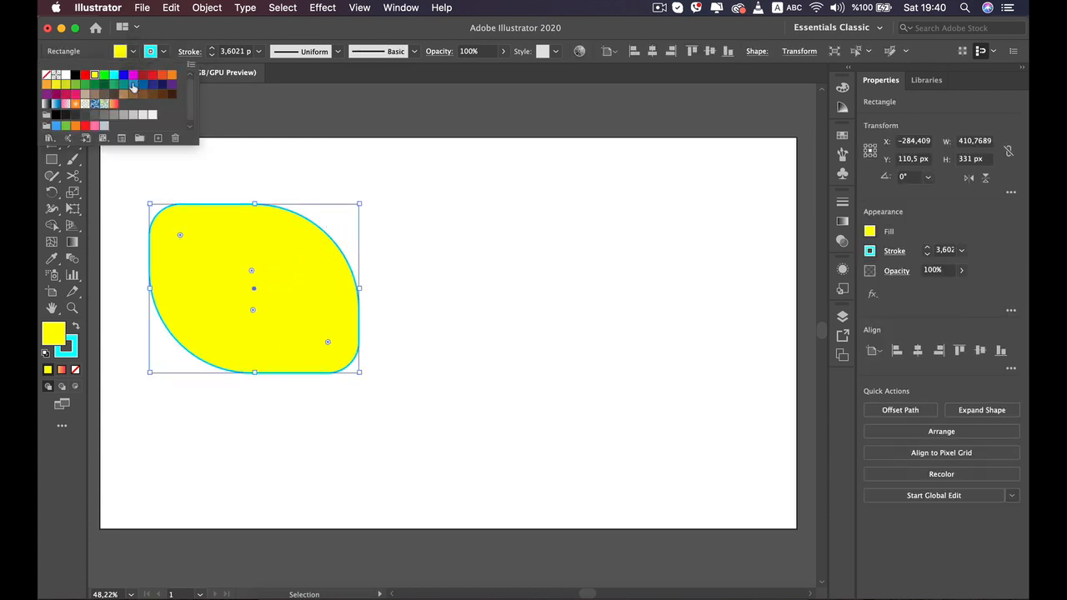
pyautogui.click(78, 125)
pyautogui.click(305, 153)
pyautogui.click(424, 304)
pyautogui.moveTo(293, 306); pyautogui.dragTo(336, 300)
pyautogui.click(485, 256)
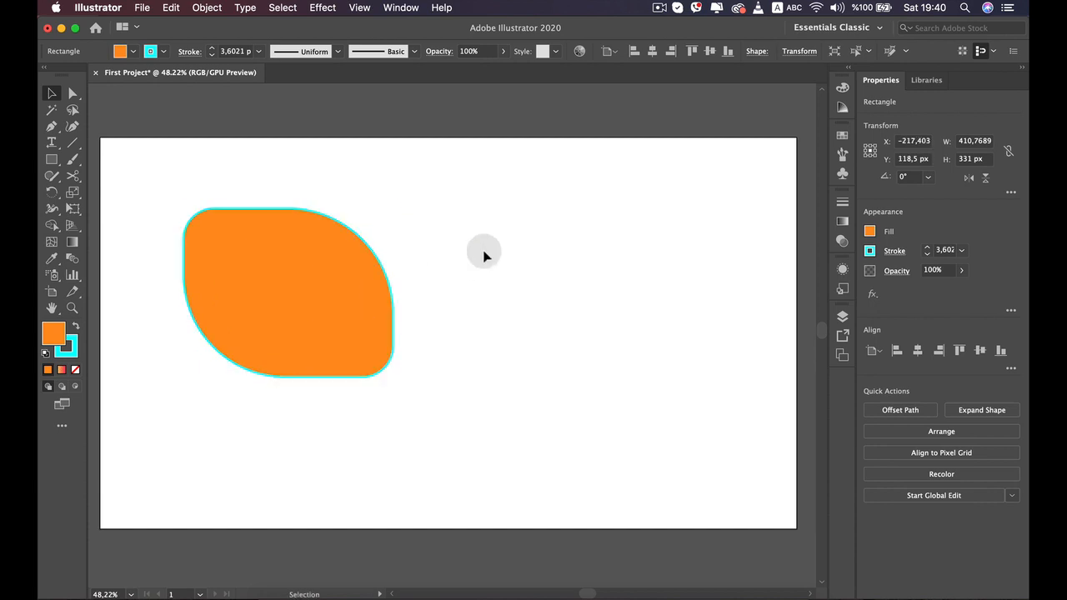
pyautogui.click(333, 269)
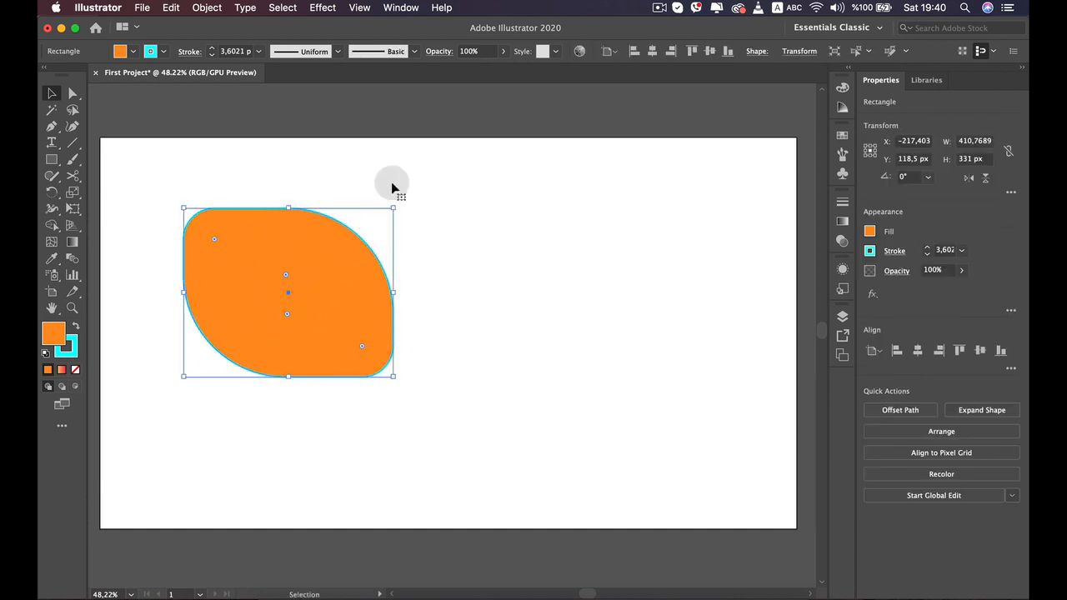
# - Open the Transform panel and dock it beside the side panels
pyautogui.click(401, 7)
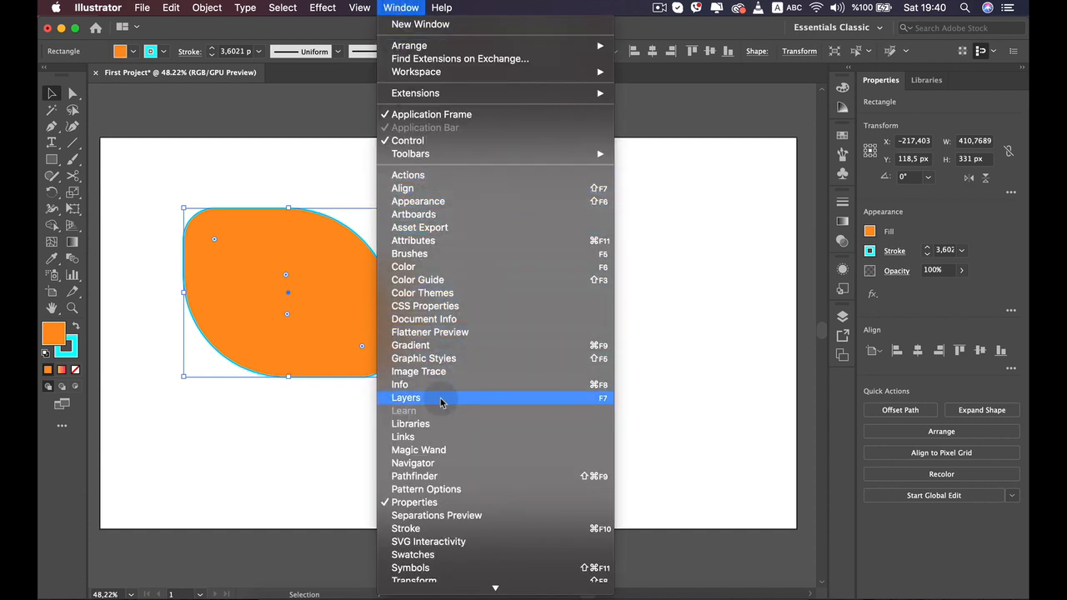
pyautogui.scroll(-3, 446, 409)
pyautogui.click(423, 502)
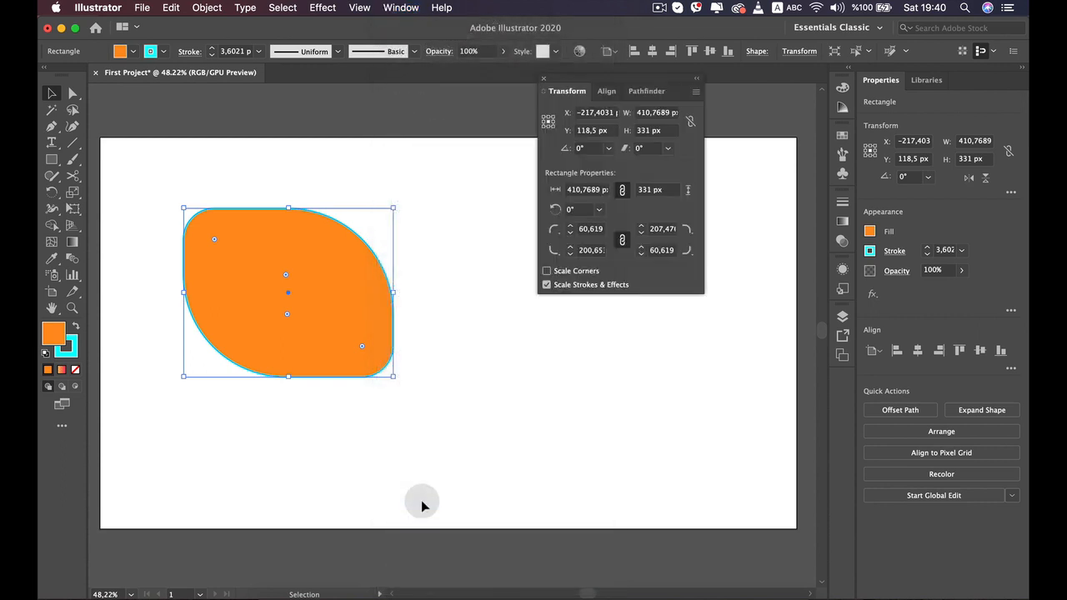
pyautogui.moveTo(617, 83); pyautogui.dragTo(843, 386)
pyautogui.click(843, 385)
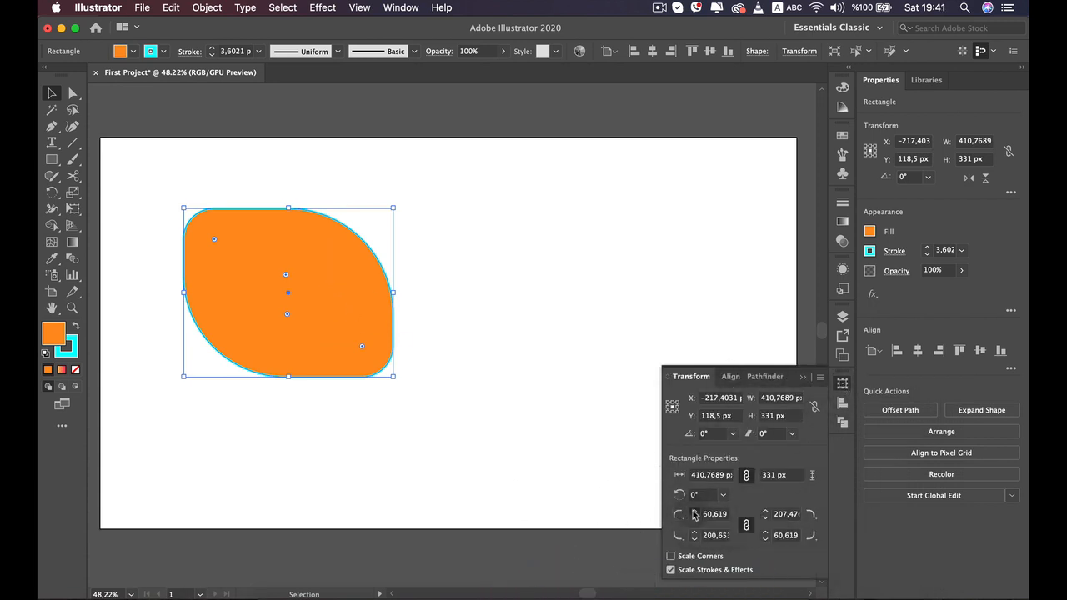
# - Set the top-left and bottom-right corner radii to 0 px
pyautogui.moveTo(693, 511); pyautogui.dragTo(694, 512)
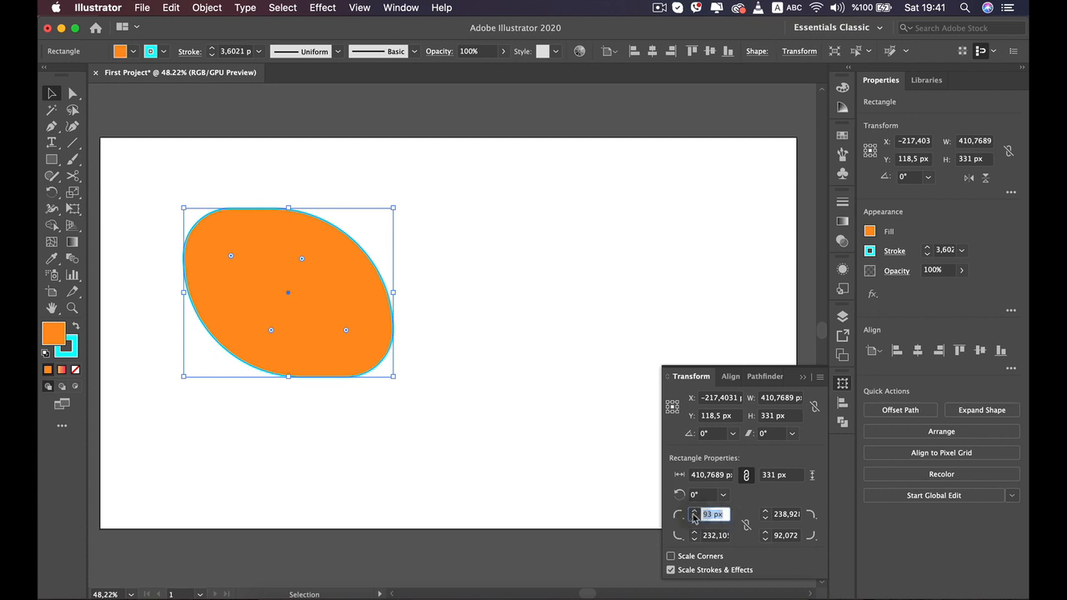
pyautogui.write('0')
pyautogui.press('Return')
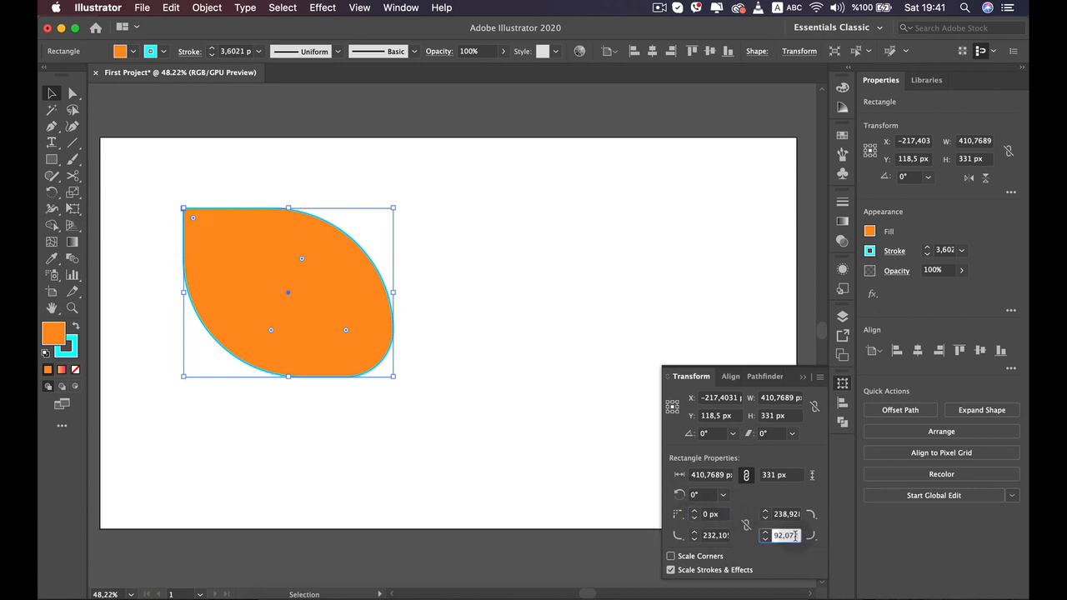
pyautogui.write('0')
pyautogui.click(497, 430)
# - Reposition the leaf shape and rotate it about 1.7° by its bounding-box corner
pyautogui.moveTo(255, 287); pyautogui.dragTo(242, 214)
pyautogui.moveTo(238, 254); pyautogui.dragTo(235, 288)
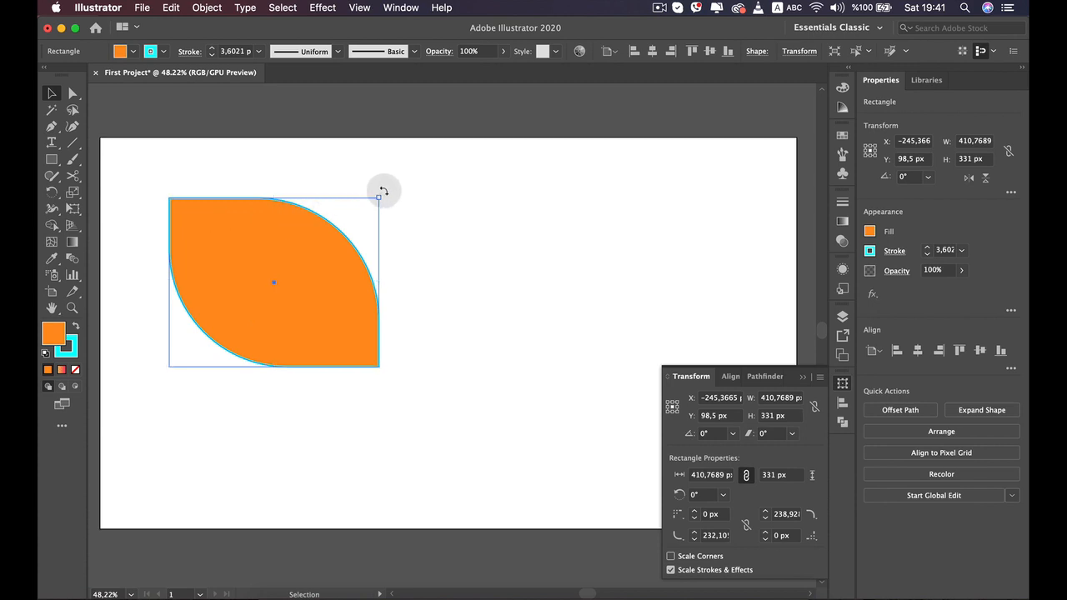
pyautogui.moveTo(383, 192); pyautogui.dragTo(345, 193)
pyautogui.click(475, 302)
pyautogui.click(348, 277)
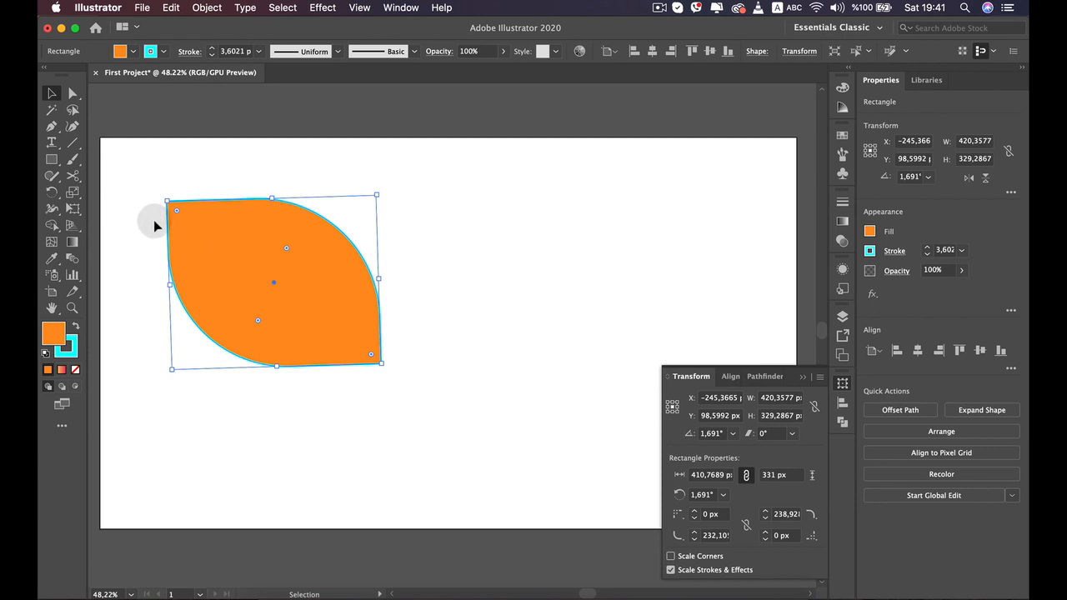
# - Rotate the leaf back to about 0.5° with the Rotate tool
pyautogui.click(55, 194)
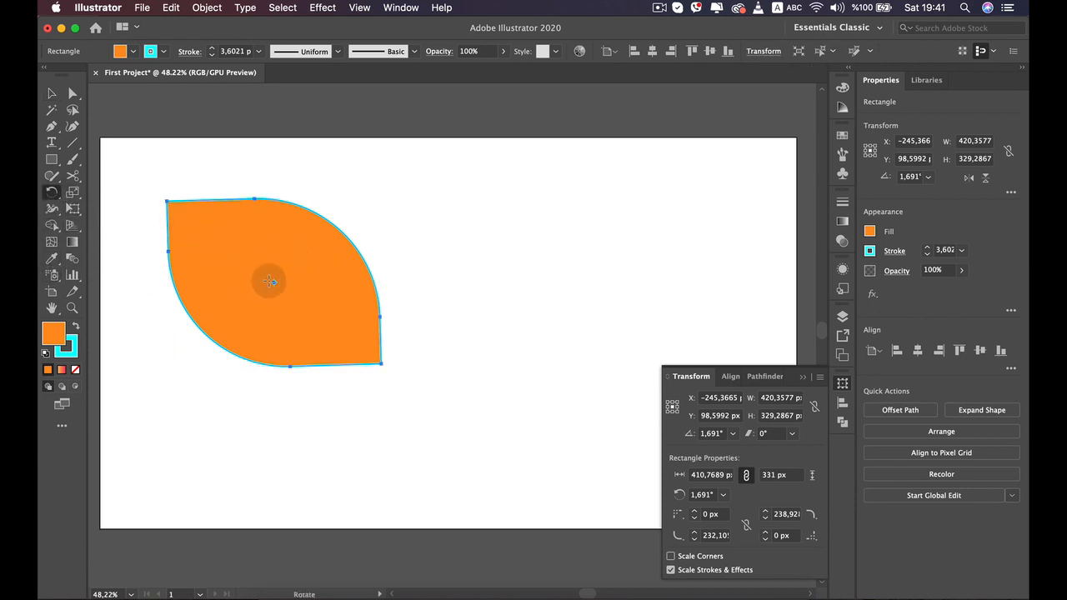
pyautogui.moveTo(340, 225)
pyautogui.mouseDown()
pyautogui.moveTo(358, 209)
pyautogui.moveTo(341, 205)
pyautogui.mouseUp()
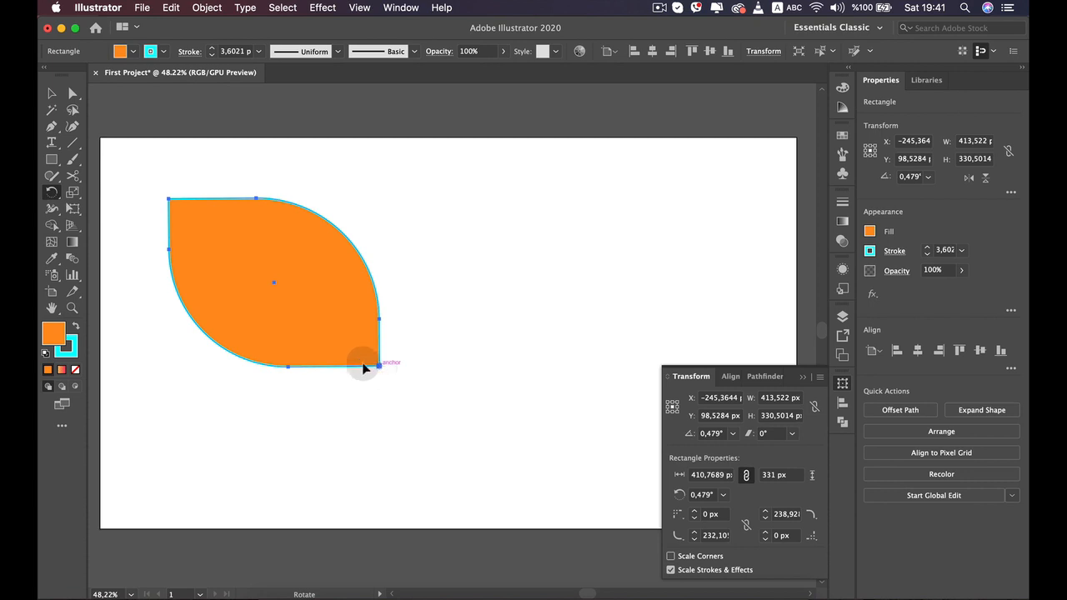
# - Rotate the leaf to about 204° with the Rotate tool
pyautogui.moveTo(280, 251); pyautogui.dragTo(475, 231)
pyautogui.click(530, 246)
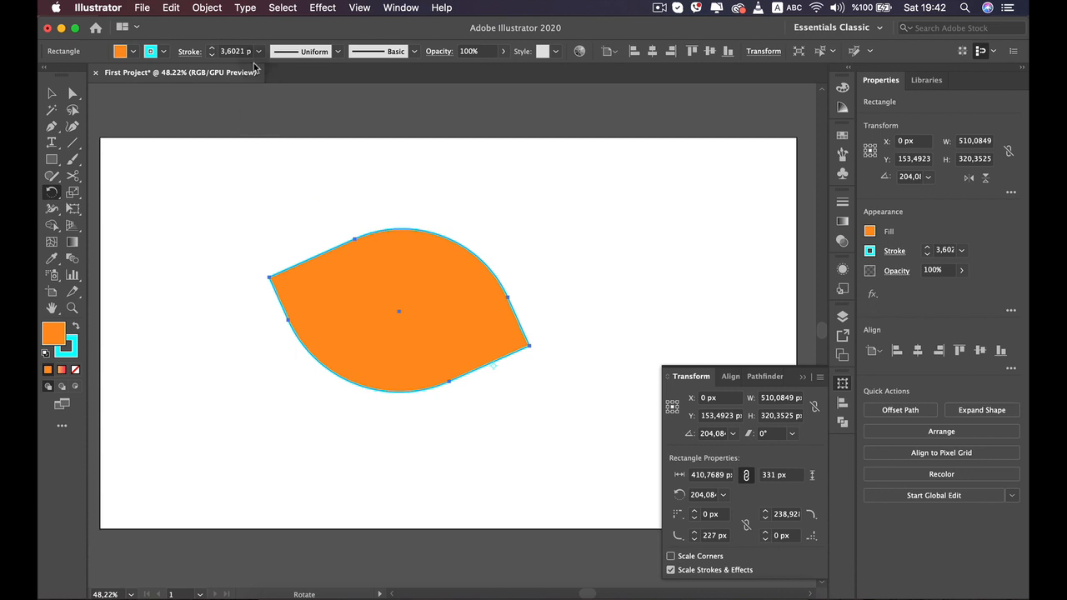
# - Increase the leaf's stroke weight to 14 pt
pyautogui.click(211, 49)
pyautogui.click(211, 49)
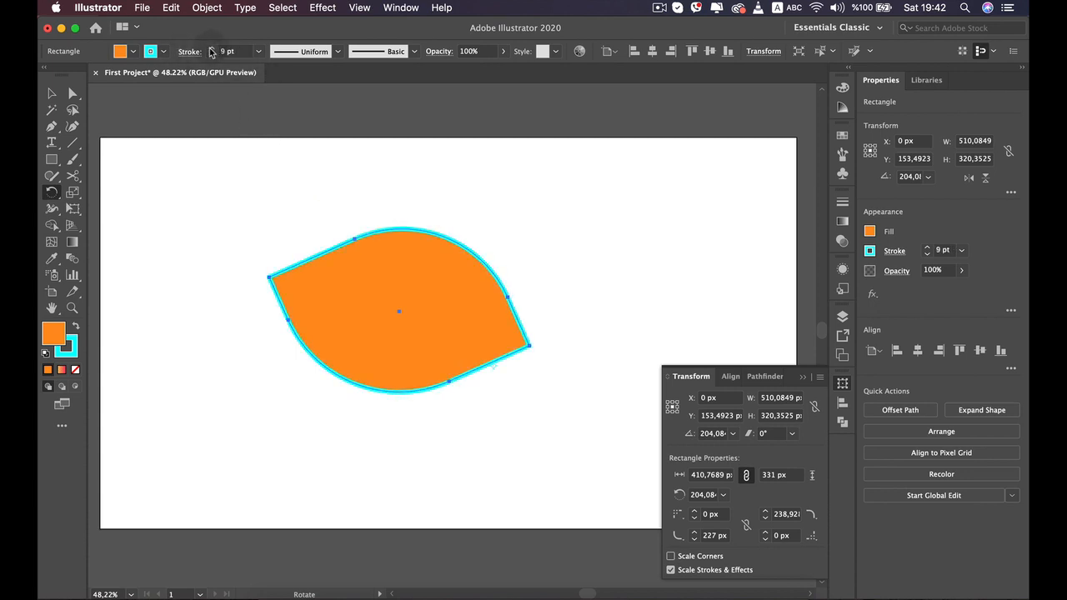
pyautogui.click(211, 49)
# - Scale the leaf down by its bounding box to about 316 × 166 px and deselect it
pyautogui.click(62, 97)
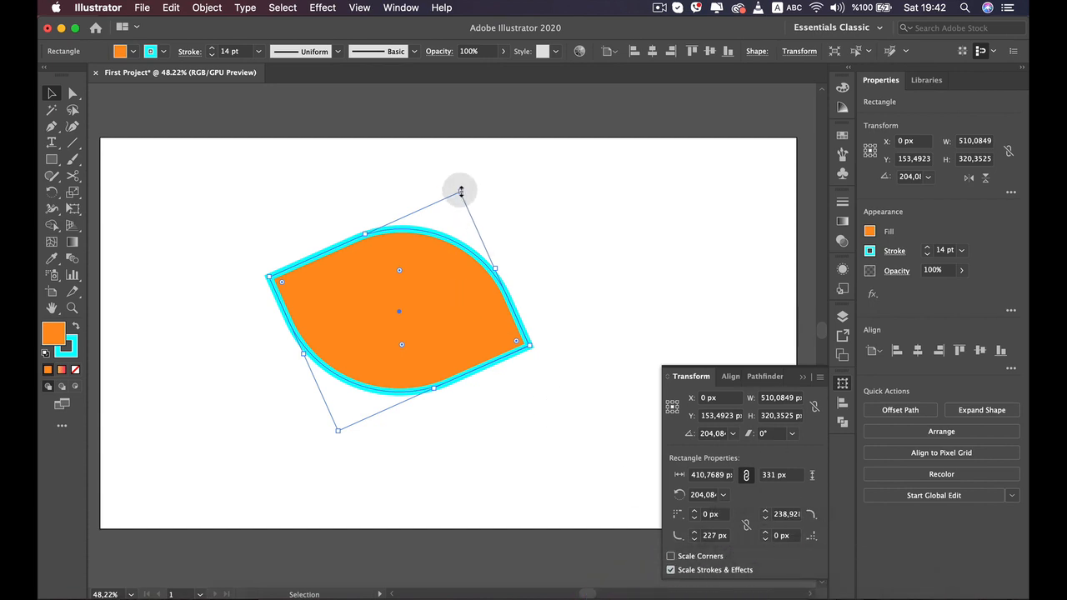
pyautogui.moveTo(460, 192)
pyautogui.mouseDown()
pyautogui.moveTo(455, 173)
pyautogui.moveTo(533, 90)
pyautogui.moveTo(369, 341)
pyautogui.moveTo(398, 291)
pyautogui.mouseUp()
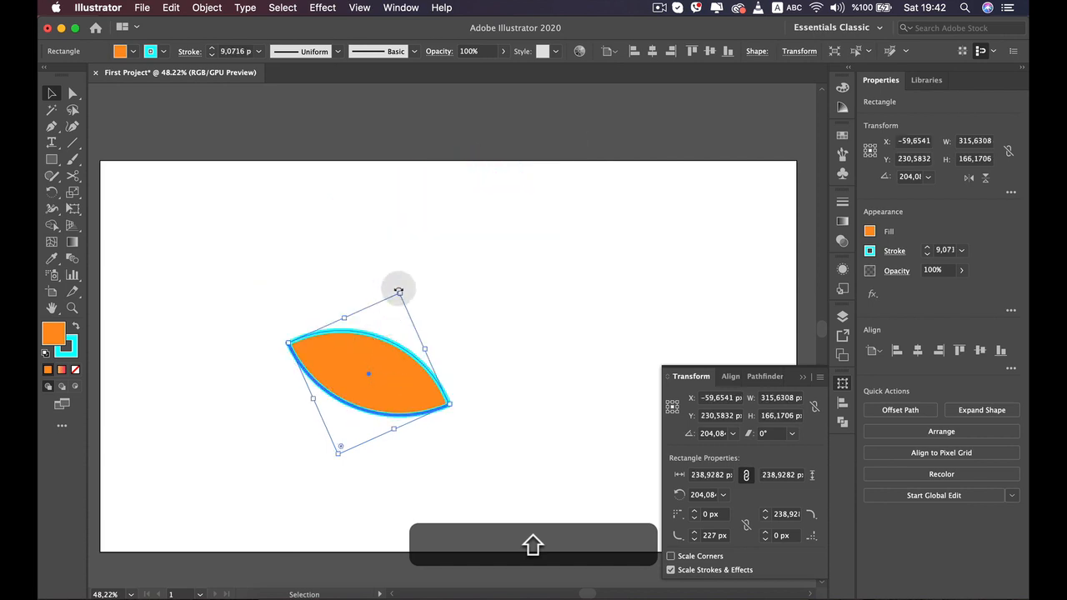
pyautogui.keyDown('shift'); pyautogui.click(376, 398); pyautogui.keyUp('shift')
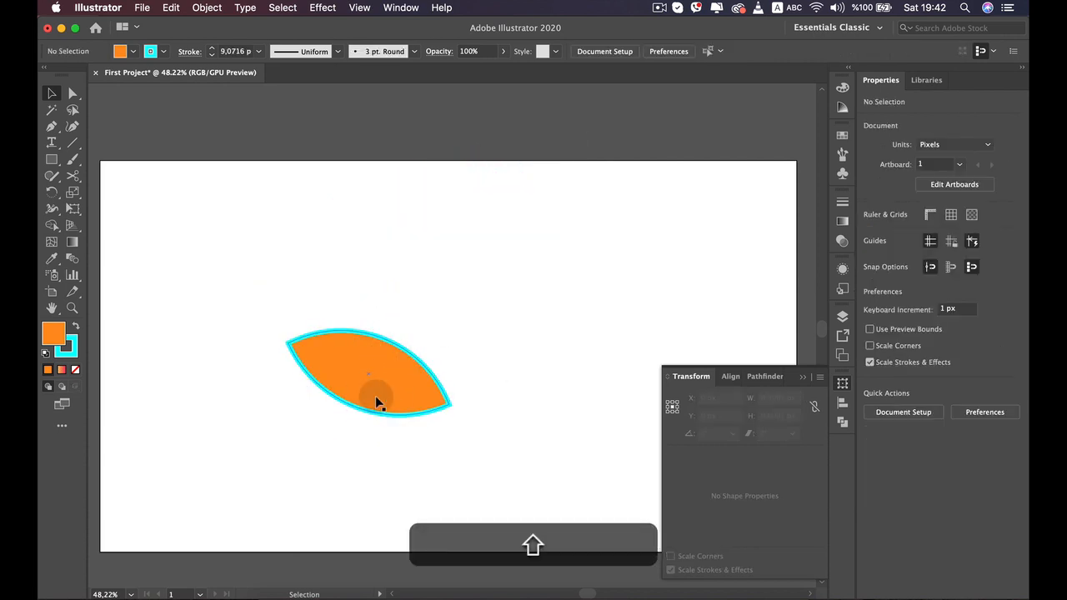
# - Select the leaf and enlarge it by its bounding box to about 655 × 505 px
pyautogui.scroll(5, 374, 387)
pyautogui.scroll(-5, 454, 312)
pyautogui.click(408, 352)
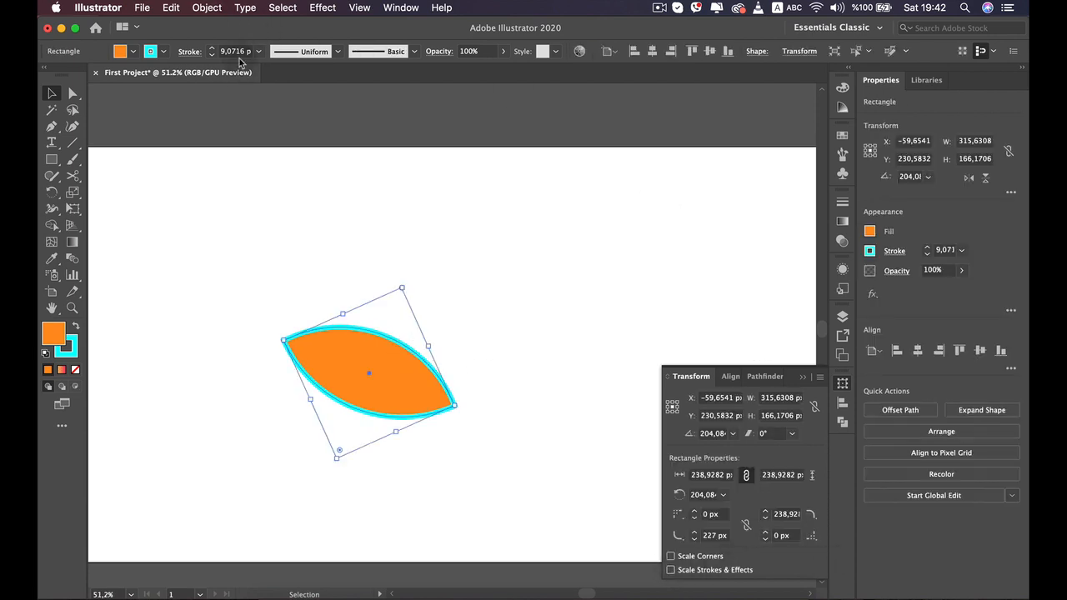
pyautogui.moveTo(404, 287); pyautogui.dragTo(472, 102)
pyautogui.moveTo(463, 203); pyautogui.dragTo(435, 298)
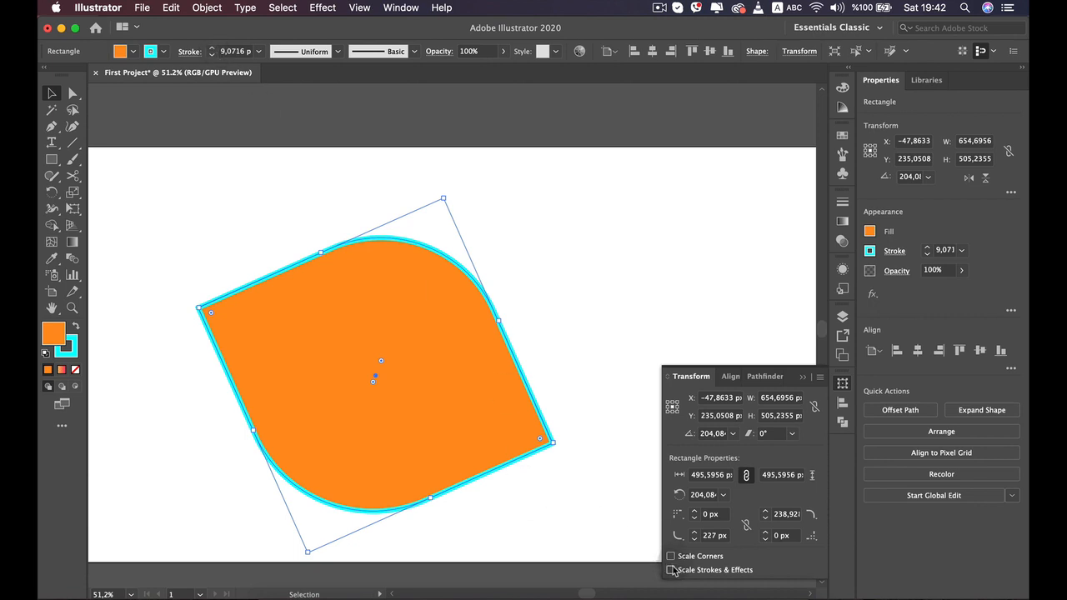
# - Shrink the shape to about 349 × 199 px, move it toward the artboard centre and deselect it
pyautogui.moveTo(442, 197)
pyautogui.mouseDown()
pyautogui.moveTo(376, 322)
pyautogui.moveTo(379, 364)
pyautogui.mouseUp()
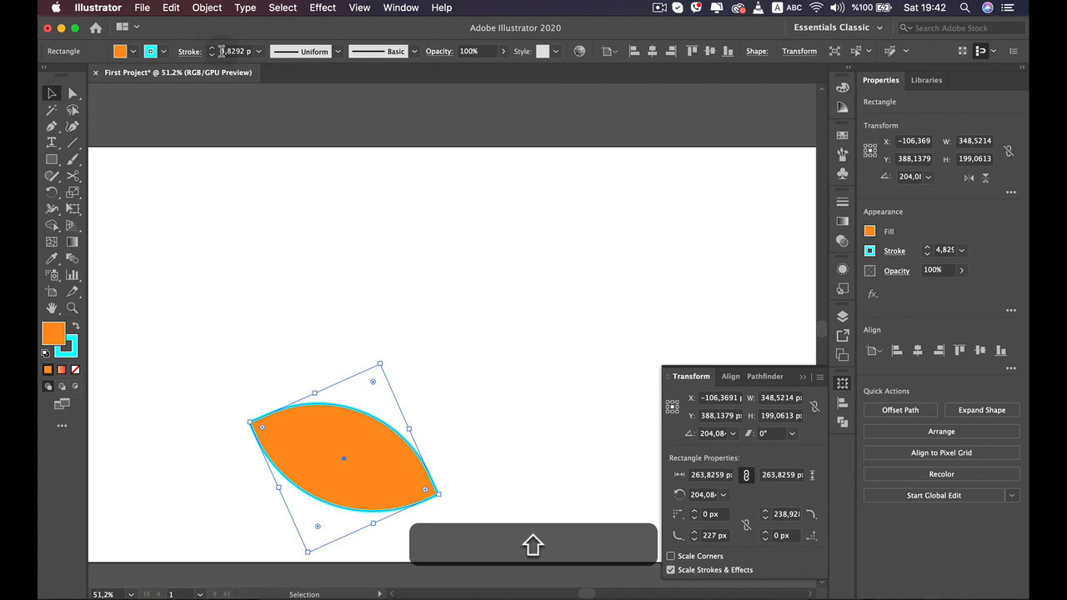
pyautogui.moveTo(326, 421); pyautogui.dragTo(385, 317)
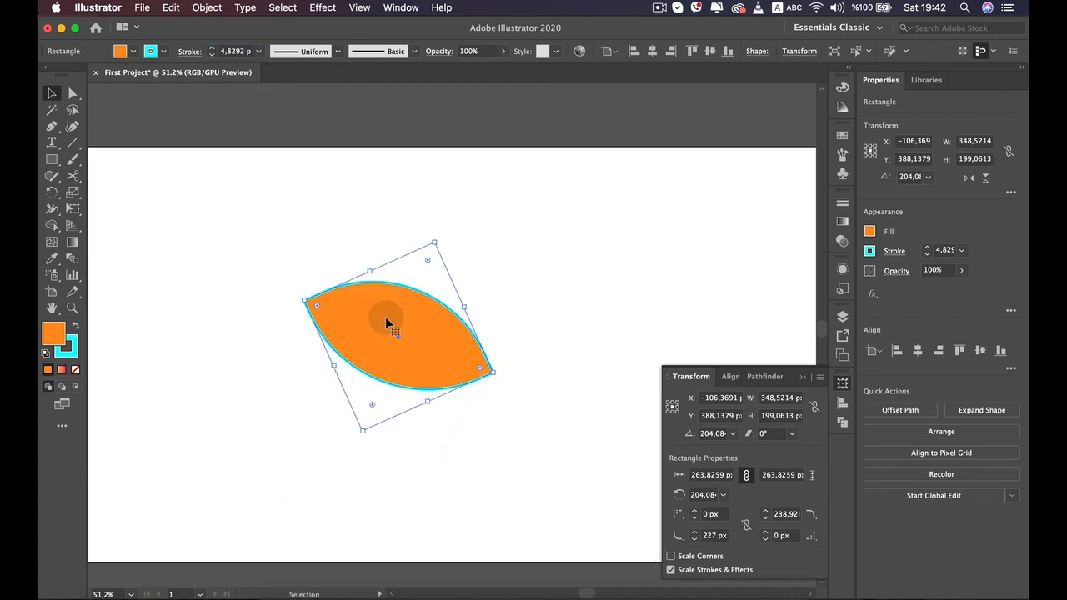
pyautogui.click(571, 266)
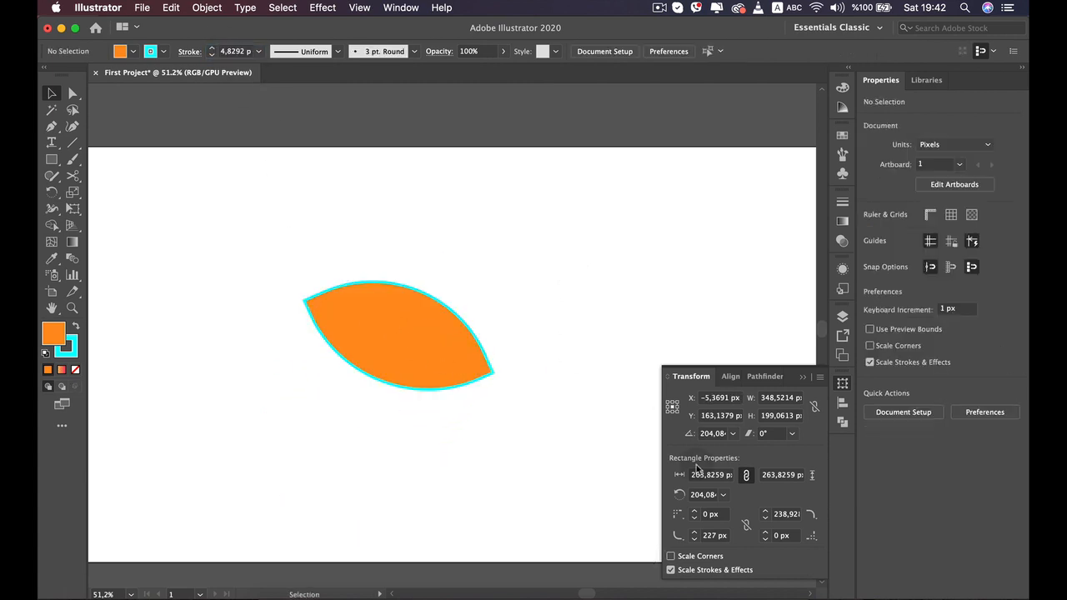
# - Reduce the shape's corner radii with the corner widgets until it becomes a nearly sharp-cornered square
pyautogui.click(417, 325)
pyautogui.moveTo(429, 281); pyautogui.dragTo(432, 250)
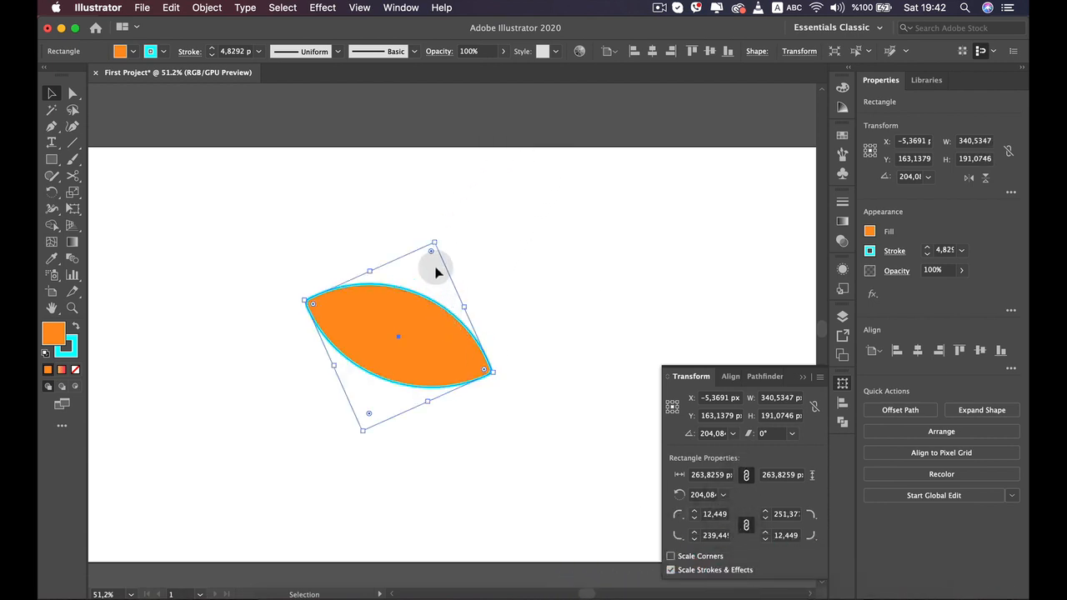
pyautogui.moveTo(432, 251)
pyautogui.mouseDown()
pyautogui.moveTo(438, 228)
pyautogui.moveTo(432, 251)
pyautogui.mouseUp()
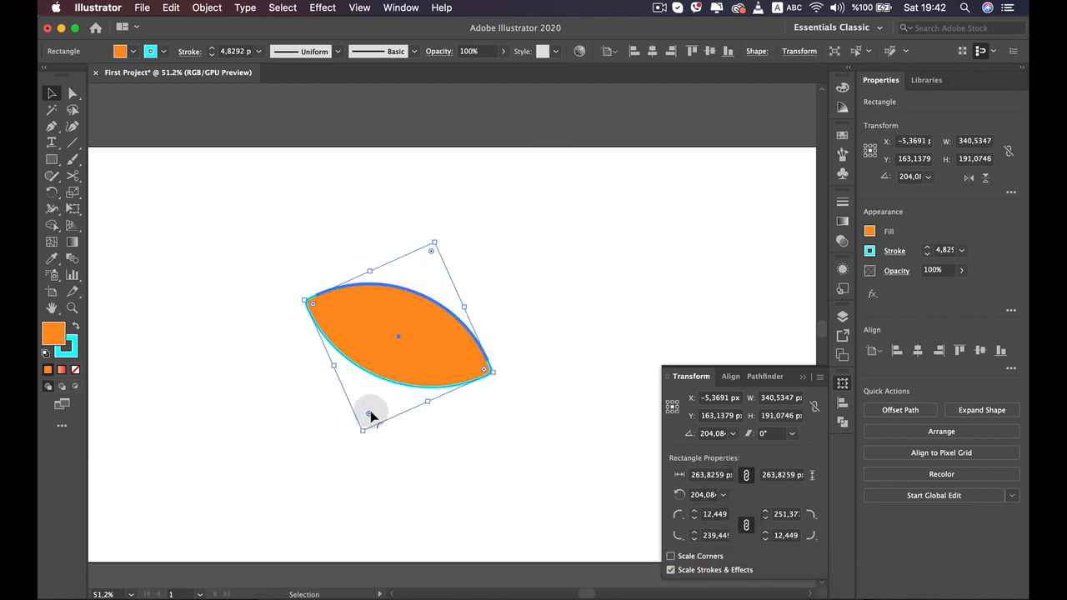
pyautogui.moveTo(369, 415); pyautogui.dragTo(471, 219)
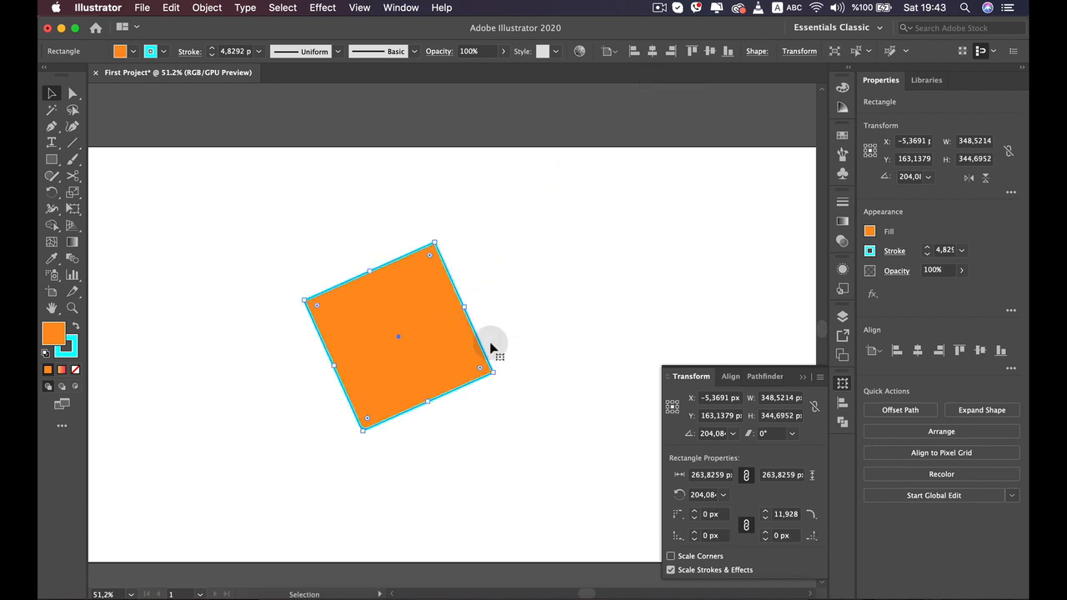
# - Move the square up and round its corners to about 38 px with a corner widget
pyautogui.click(549, 274)
pyautogui.moveTo(381, 309); pyautogui.dragTo(394, 205)
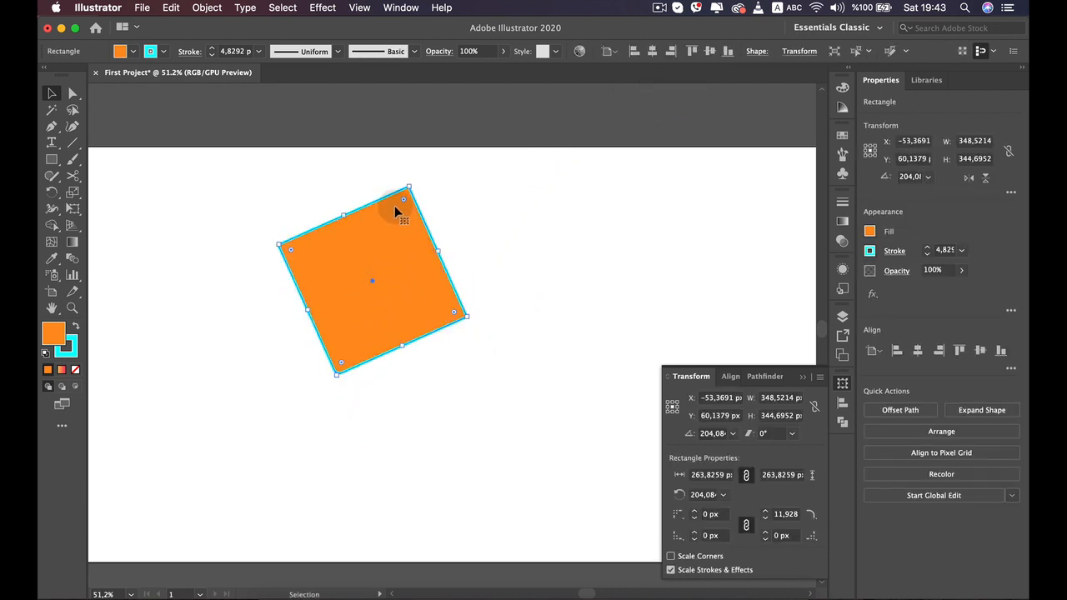
pyautogui.click(672, 557)
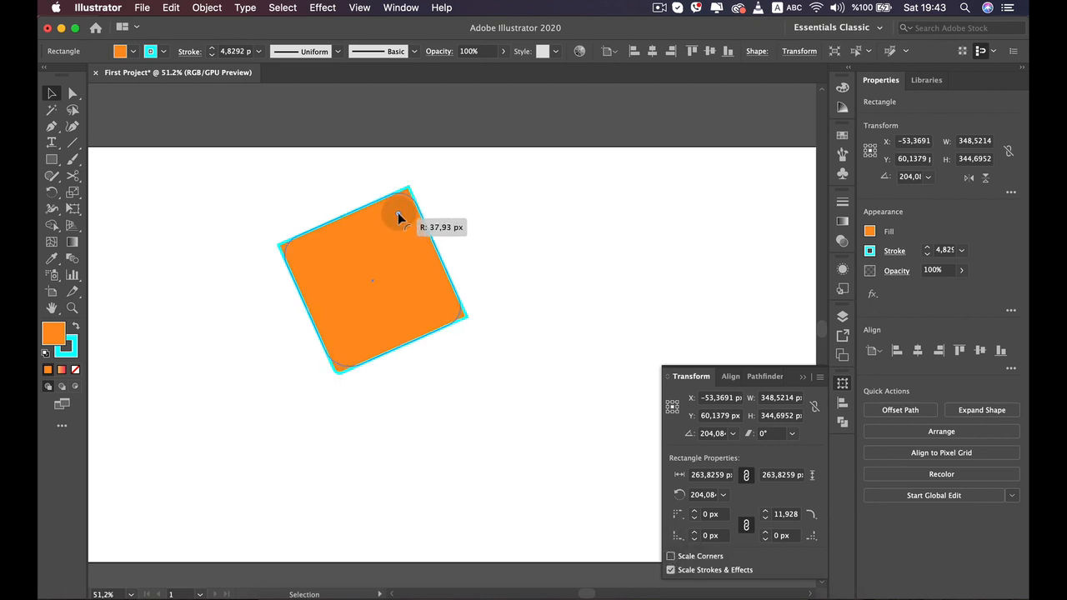
pyautogui.moveTo(398, 218); pyautogui.dragTo(398, 218)
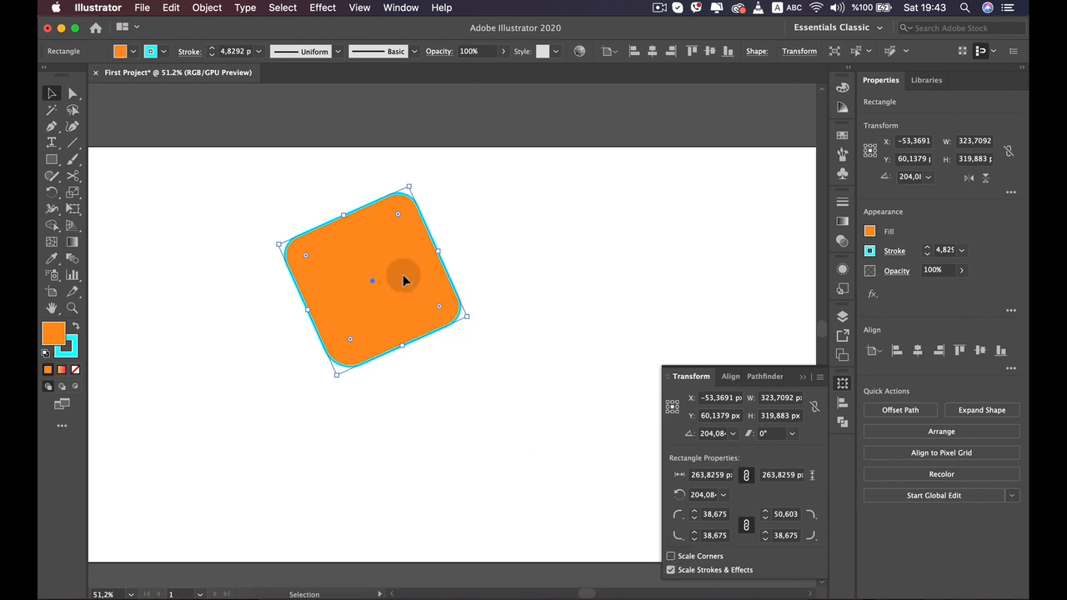
# - Enlarge the rounded square by its bounding box to about 644 × 638 px
pyautogui.moveTo(409, 185); pyautogui.dragTo(425, 127)
pyautogui.click(382, 314)
pyautogui.click(365, 309)
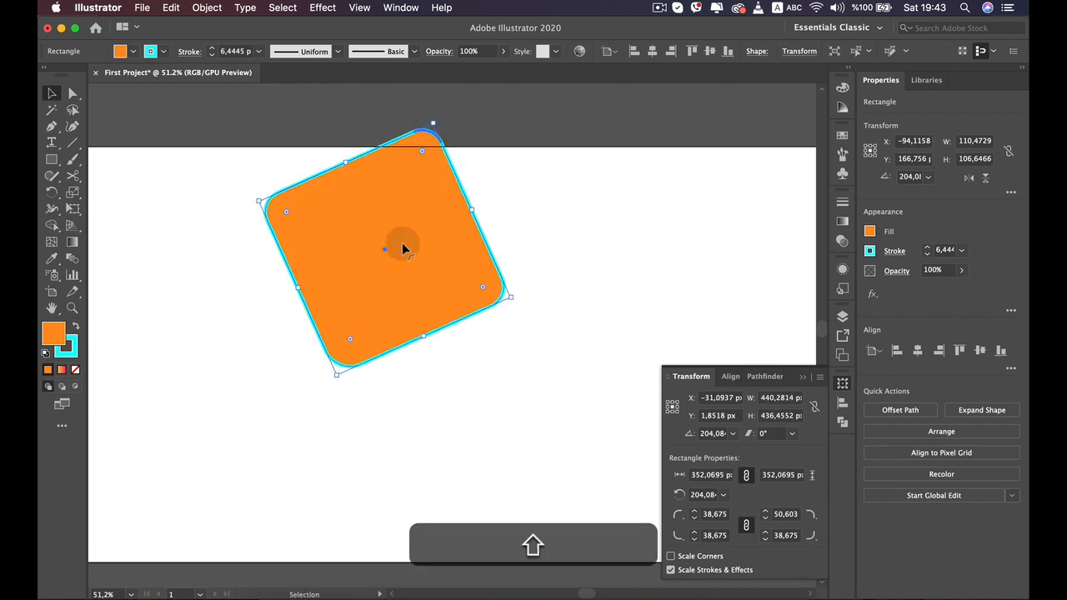
pyautogui.moveTo(400, 243); pyautogui.dragTo(371, 390)
pyautogui.moveTo(394, 265); pyautogui.dragTo(427, 197)
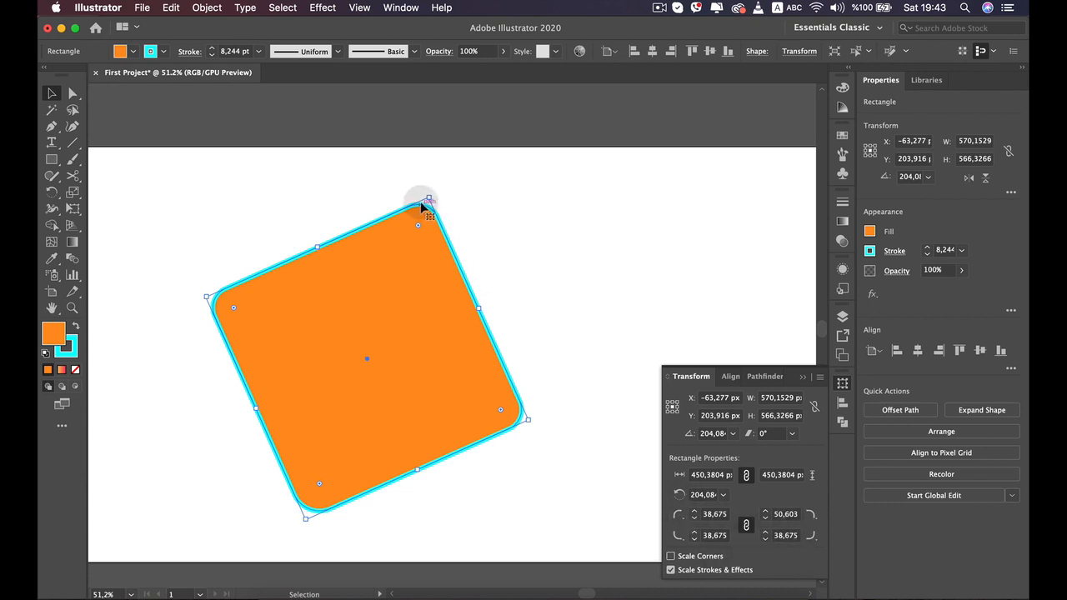
pyautogui.moveTo(429, 198)
pyautogui.mouseDown()
pyautogui.moveTo(358, 384)
pyautogui.moveTo(455, 245)
pyautogui.moveTo(401, 270)
pyautogui.moveTo(436, 183)
pyautogui.moveTo(479, 147)
pyautogui.mouseUp()
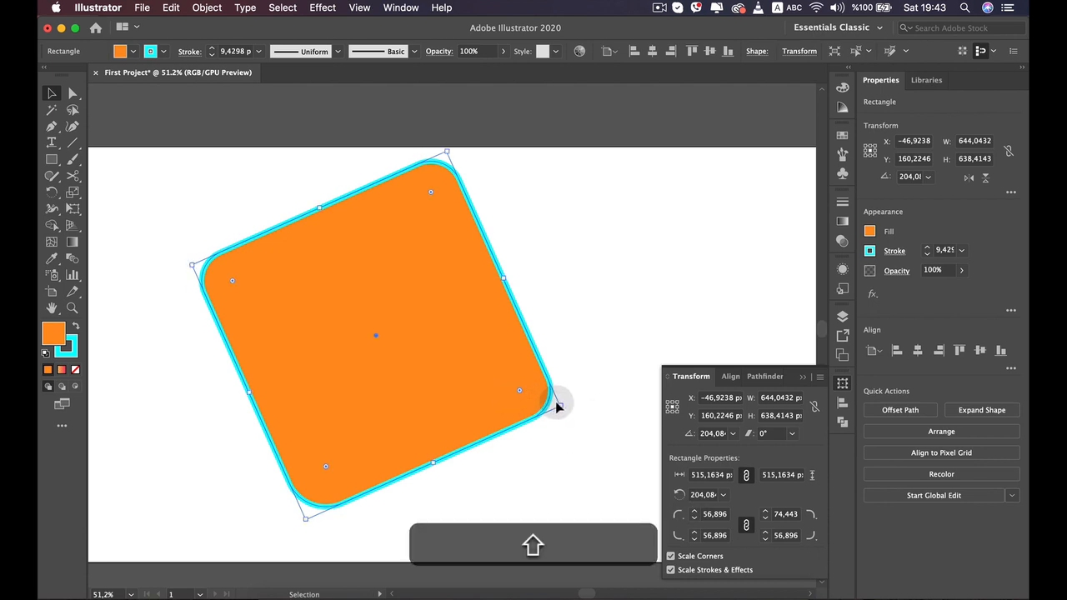
pyautogui.keyDown('shift'); pyautogui.click(561, 405); pyautogui.keyUp('shift')
pyautogui.click(550, 403)
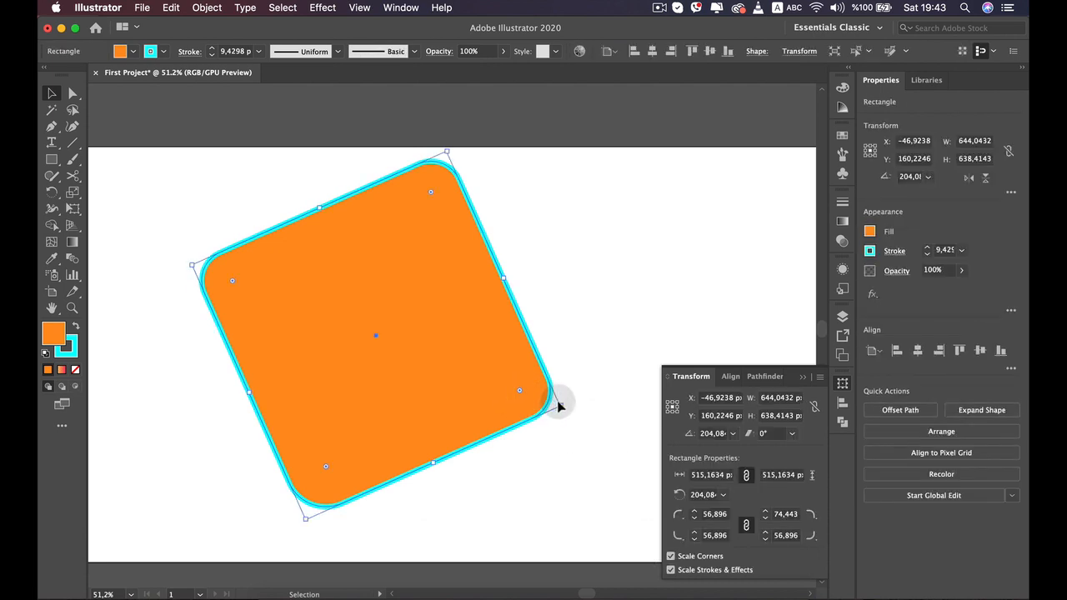
# - Scale the rounded square down to about 171 × 171 px and rotate it to 180°
pyautogui.moveTo(560, 406); pyautogui.dragTo(335, 367)
pyautogui.moveTo(238, 286); pyautogui.dragTo(358, 308)
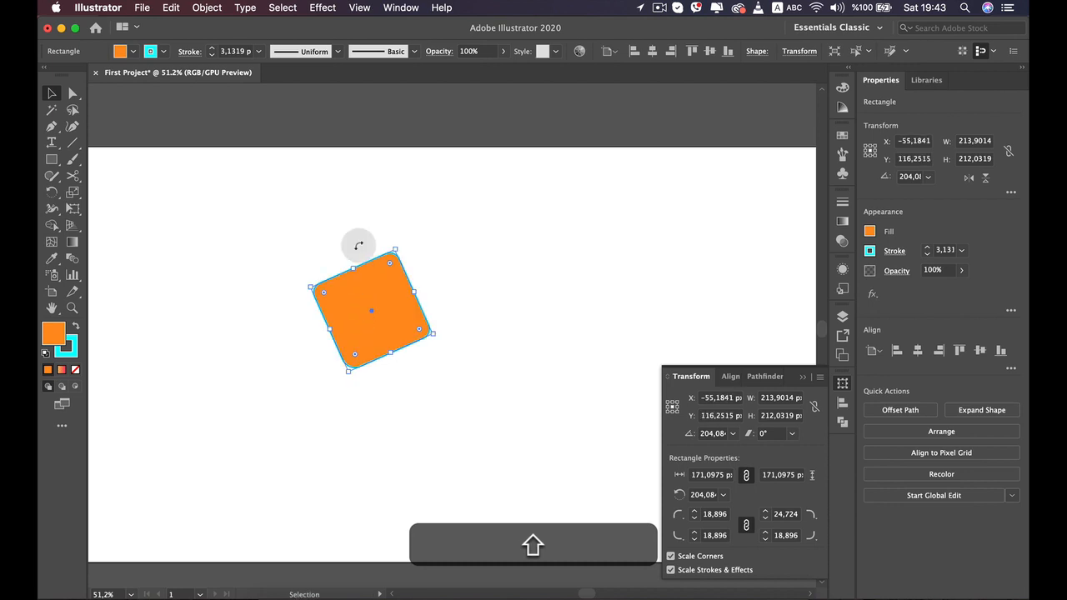
pyautogui.moveTo(396, 245); pyautogui.dragTo(417, 254)
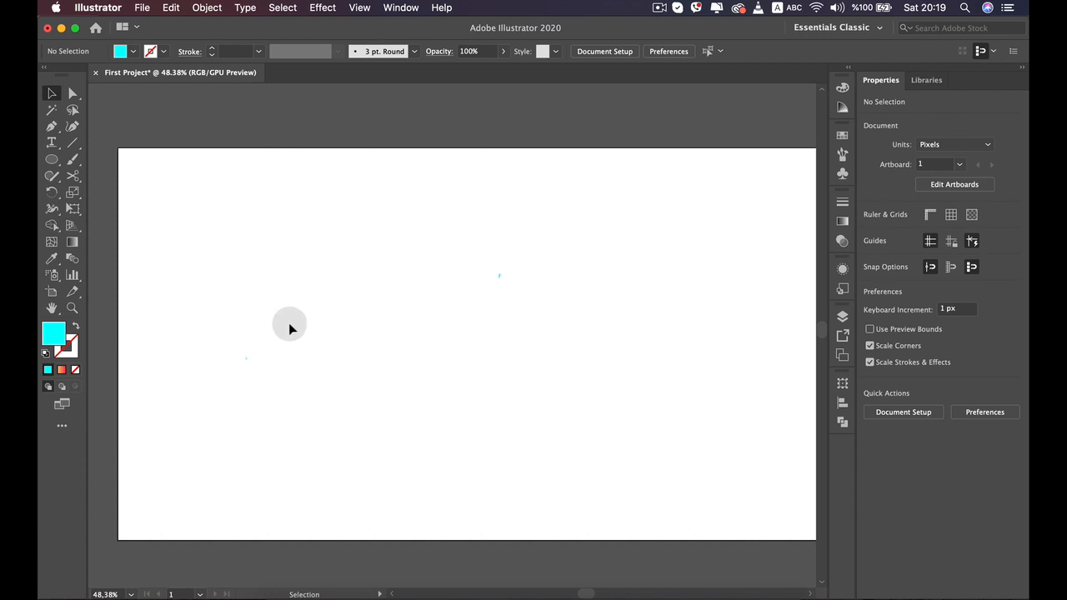
# - Draw a circle about 255 × 255 px near the artboard's upper left with the Ellipse tool
pyautogui.scroll(-4, 406, 346)
pyautogui.scroll(4, 406, 347)
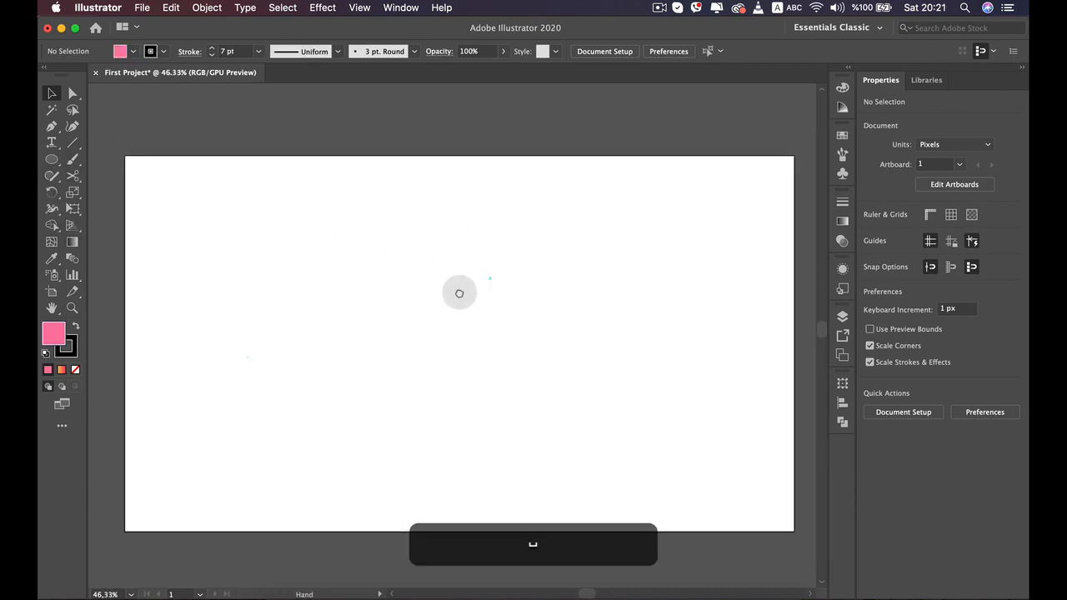
pyautogui.scroll(-1, 457, 291)
pyautogui.hscroll(1, 458, 291)
pyautogui.click(61, 161)
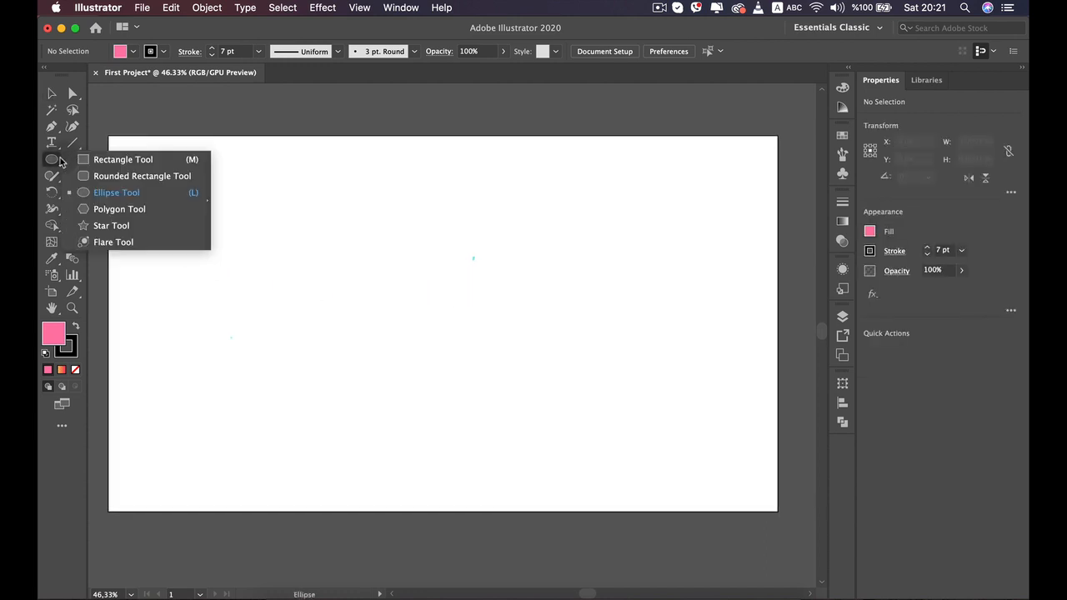
pyautogui.click(131, 195)
pyautogui.moveTo(193, 200); pyautogui.dragTo(319, 321)
pyautogui.press('v')
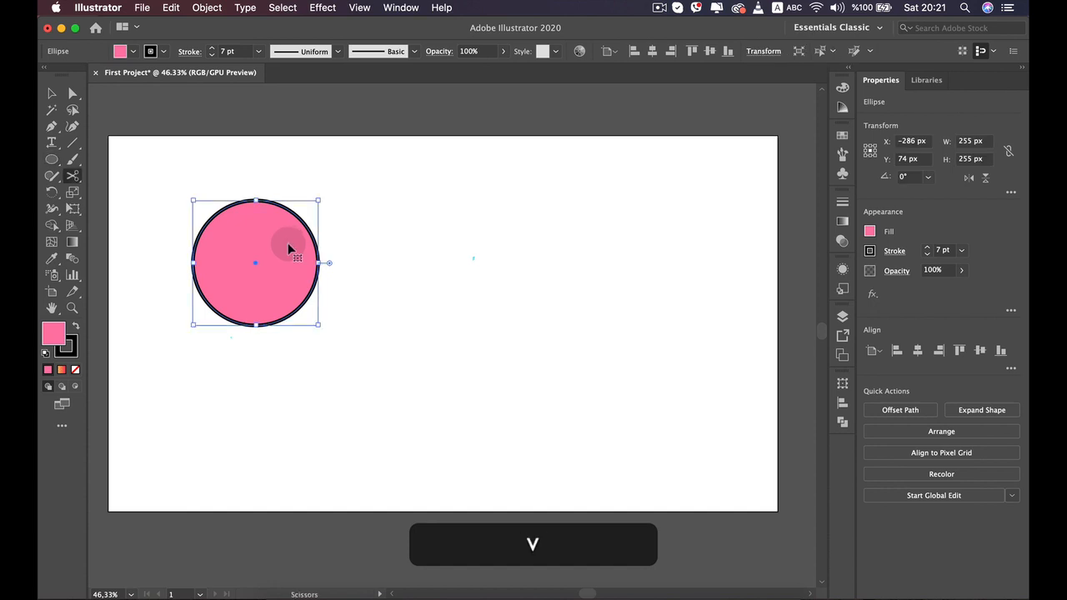